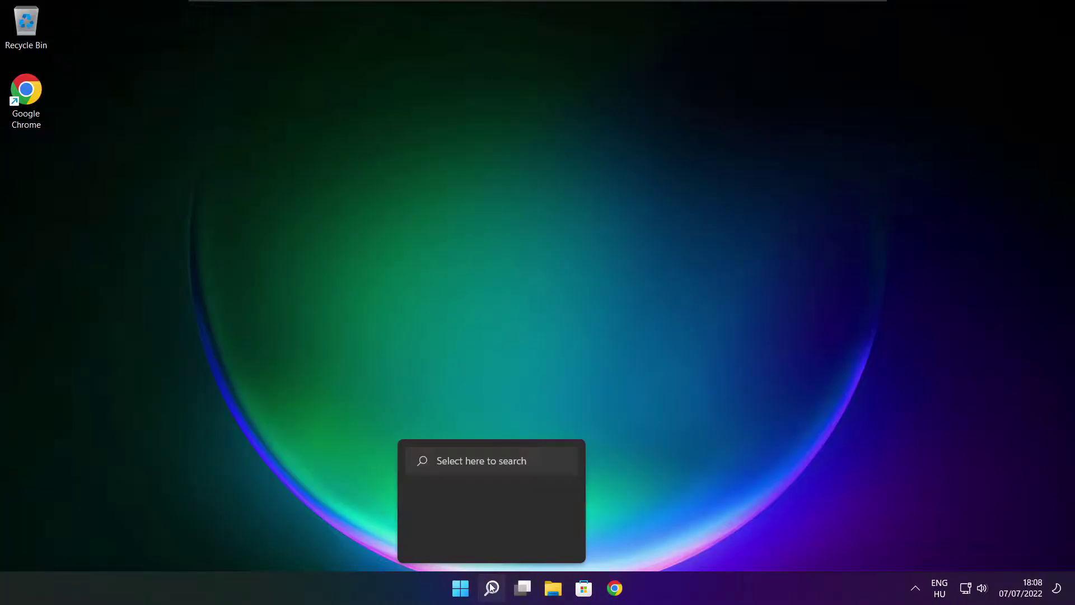
# Search Windows for 'device manager' and launch Device Manager from the results.
pyautogui.click(492, 588)
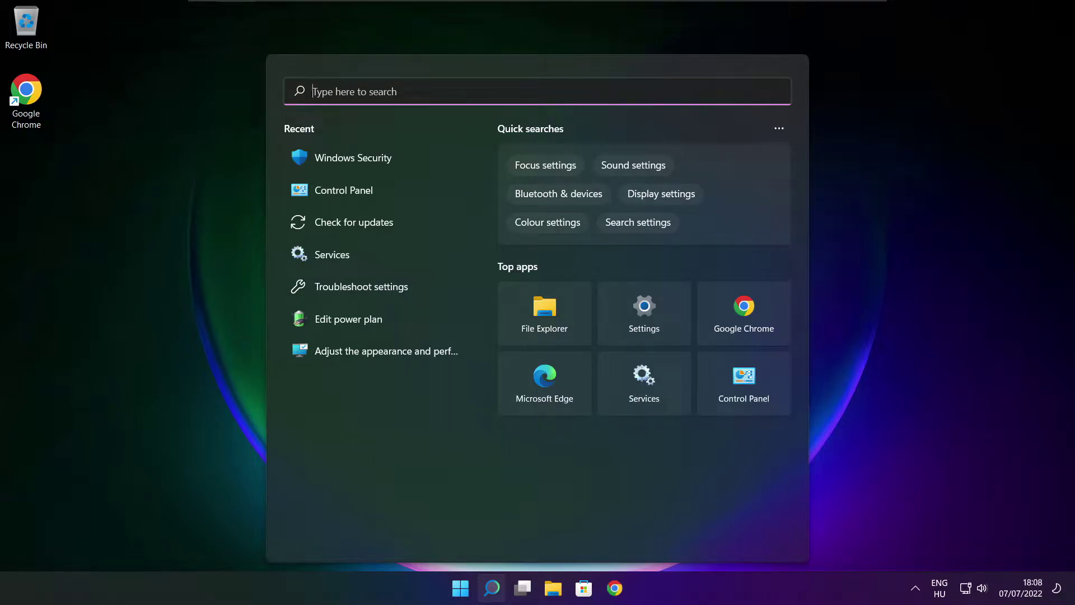
pyautogui.write('device ')
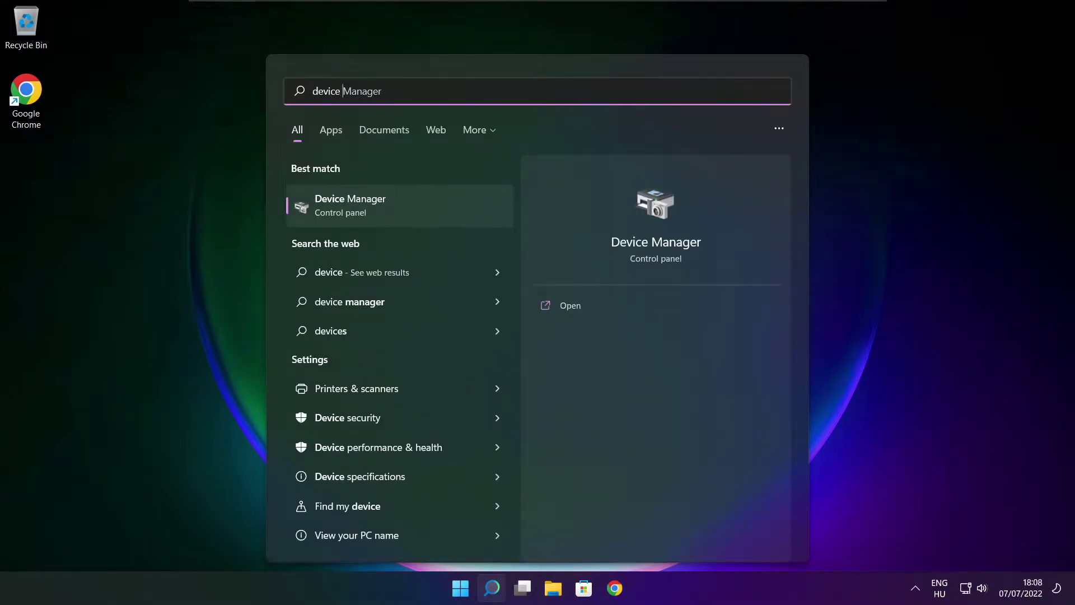
pyautogui.write('manager')
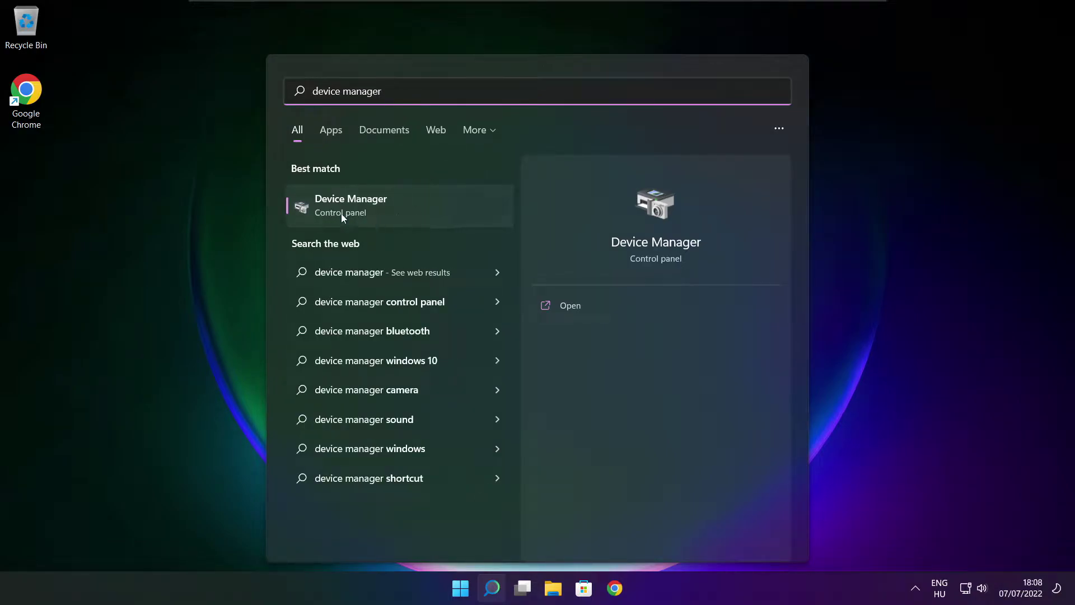
pyautogui.click(441, 210)
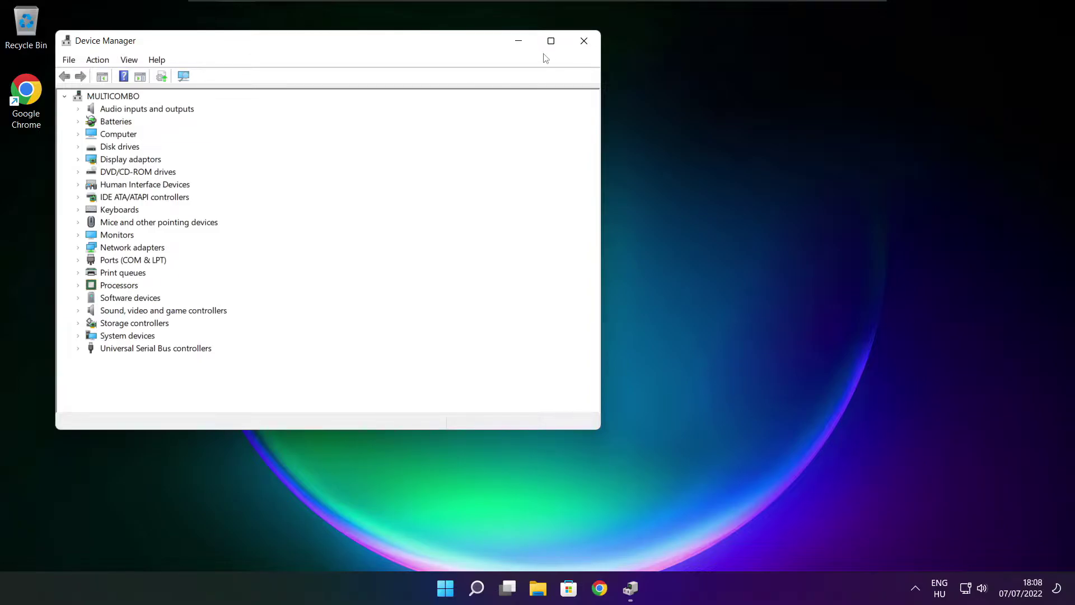
# Auto-search drivers for the VMware SVGA 3D display adaptor; the best driver is already installed.
pyautogui.click(551, 40)
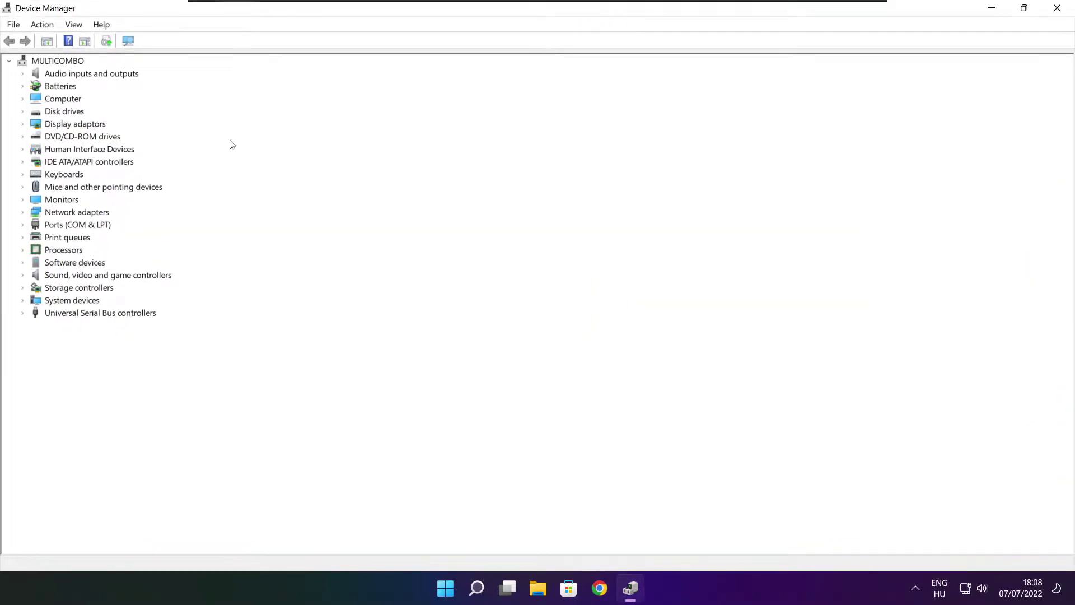
pyautogui.click(51, 126)
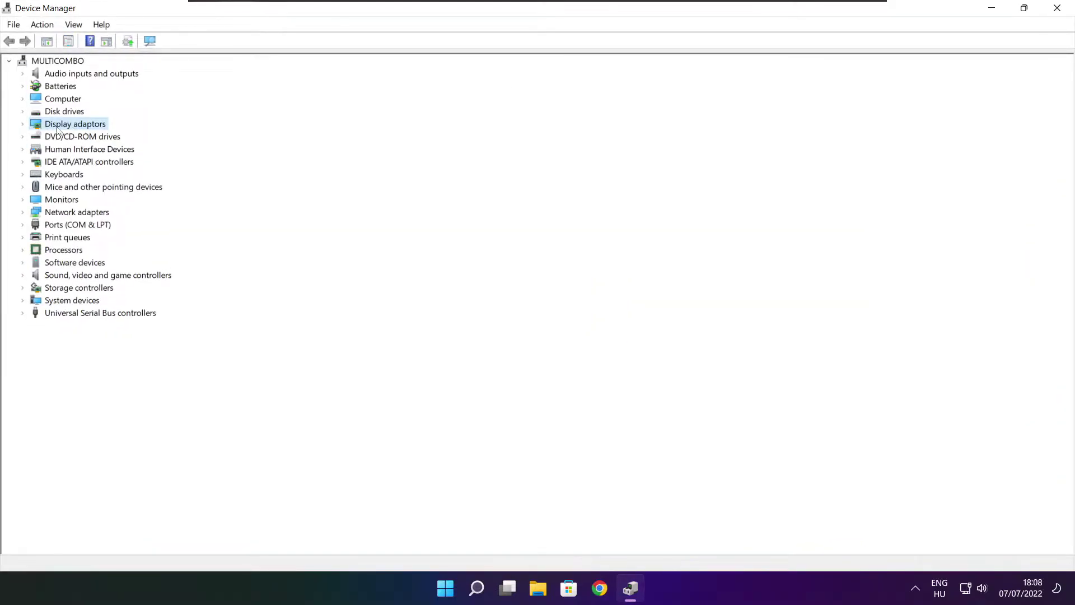
pyautogui.click(24, 125)
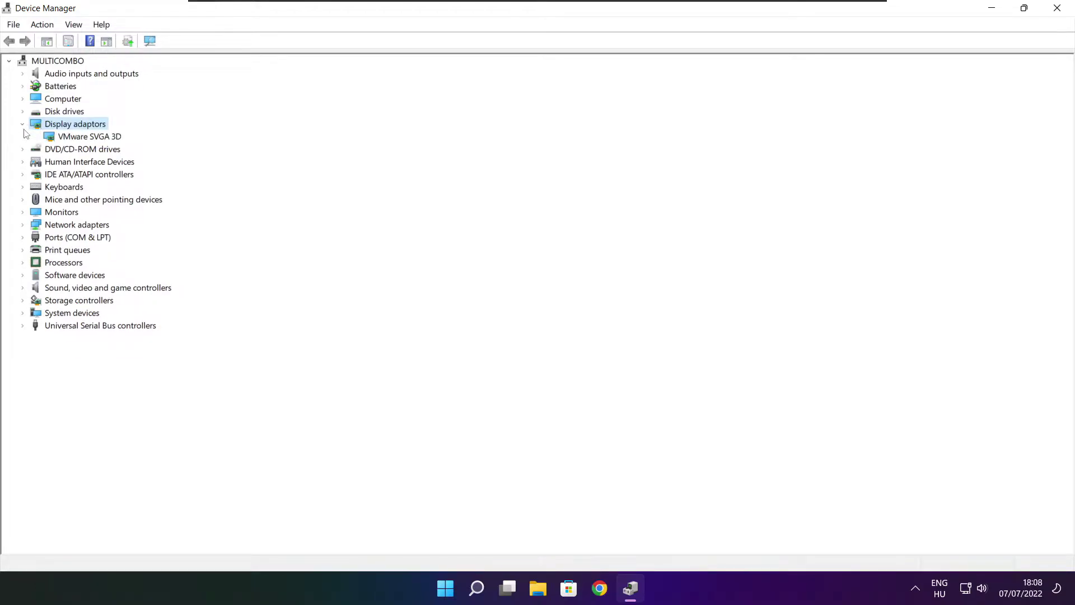
pyautogui.click(107, 139)
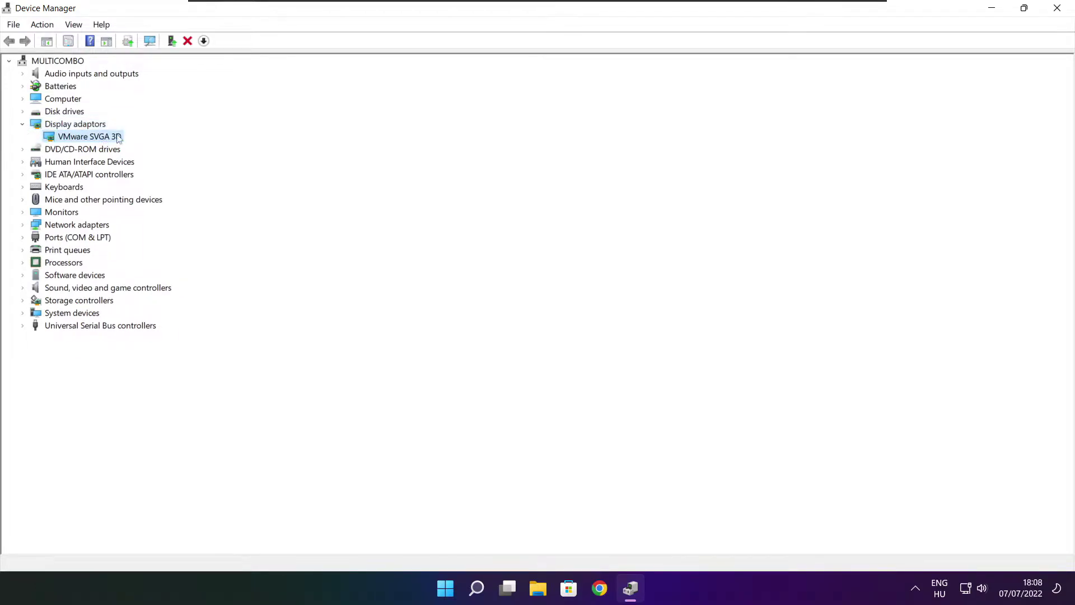
pyautogui.rightClick(78, 139)
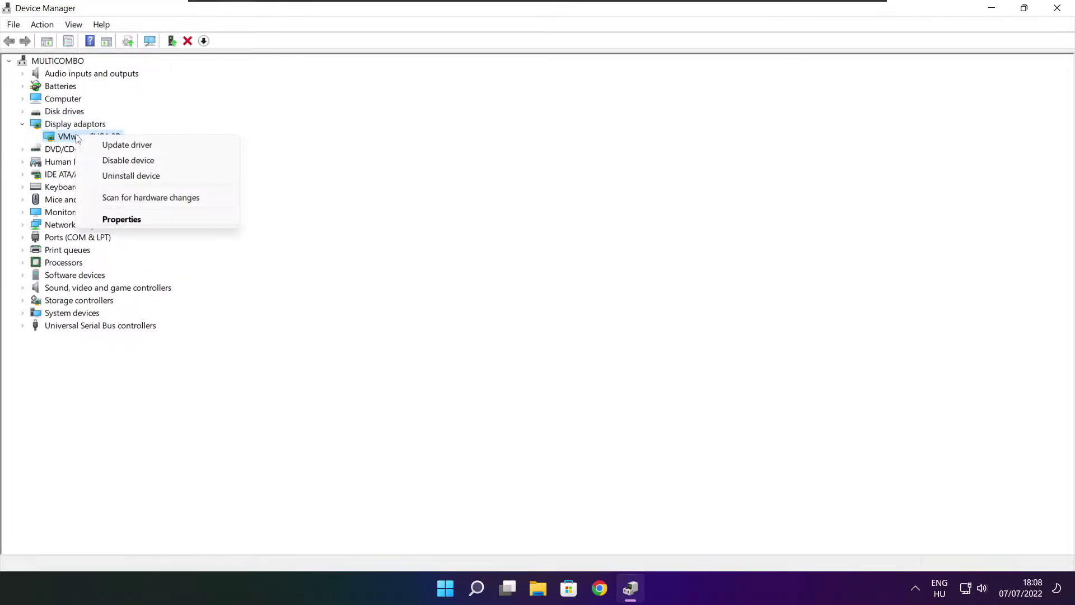
pyautogui.click(154, 147)
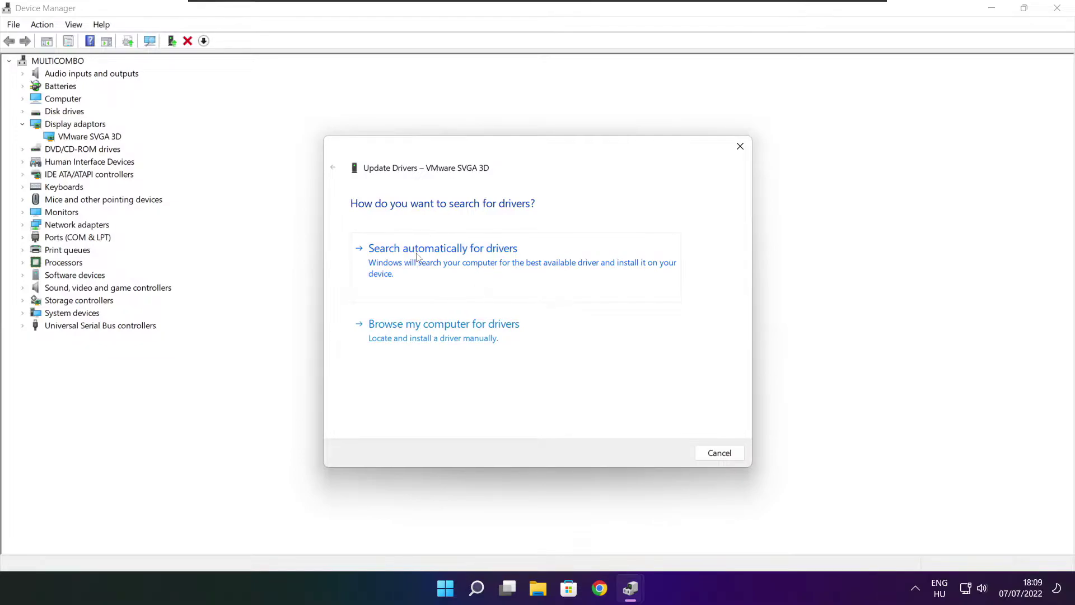
pyautogui.click(495, 269)
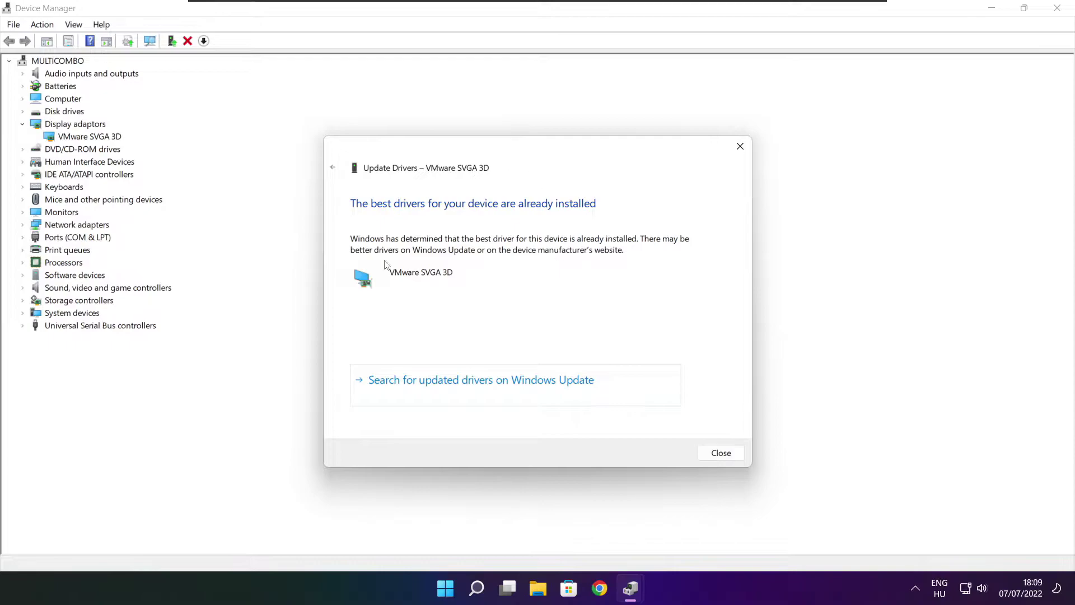
pyautogui.click(720, 454)
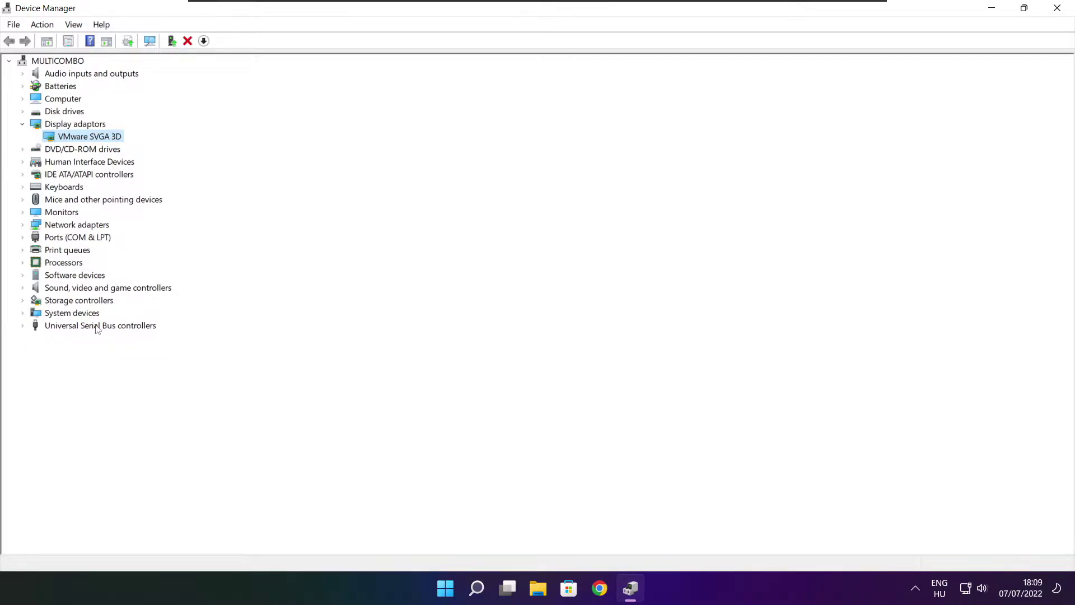
# Confirm the High Definition Audio Device driver is current, then close Device Manager.
pyautogui.click(34, 288)
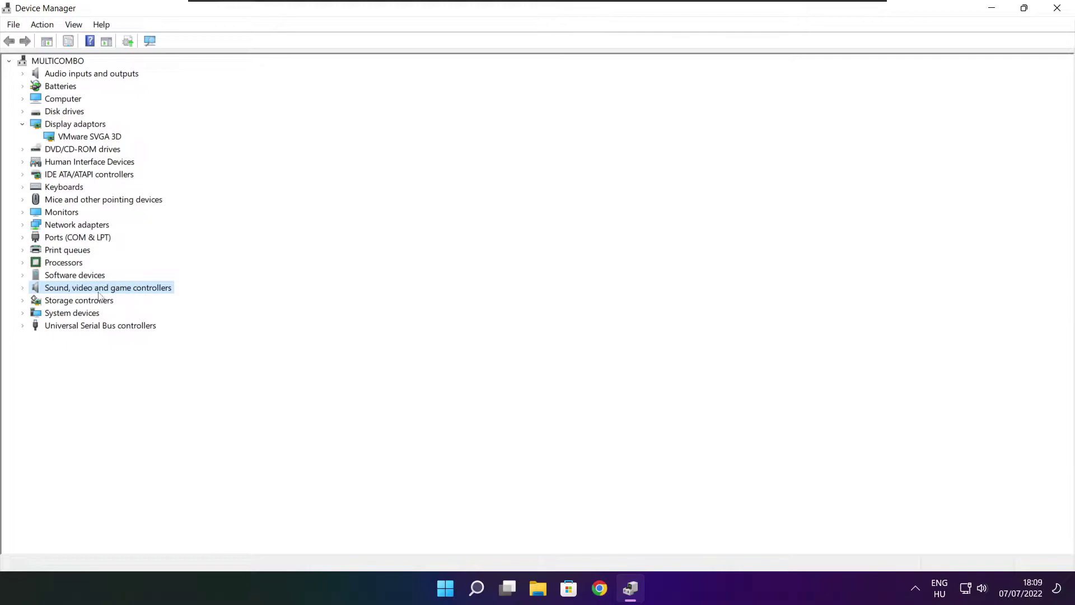
pyautogui.click(23, 289)
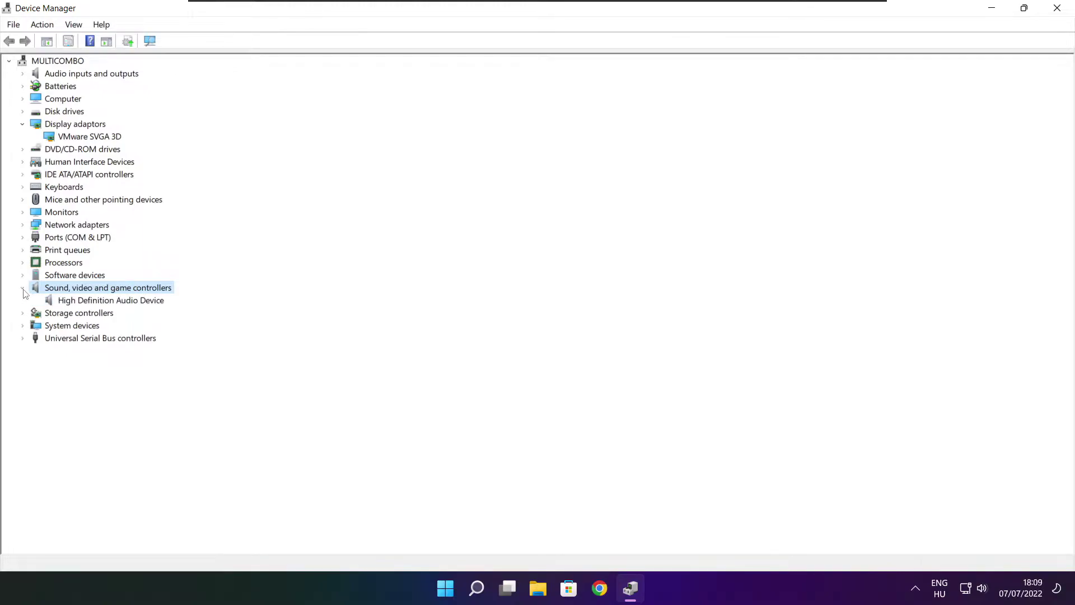
pyautogui.click(111, 300)
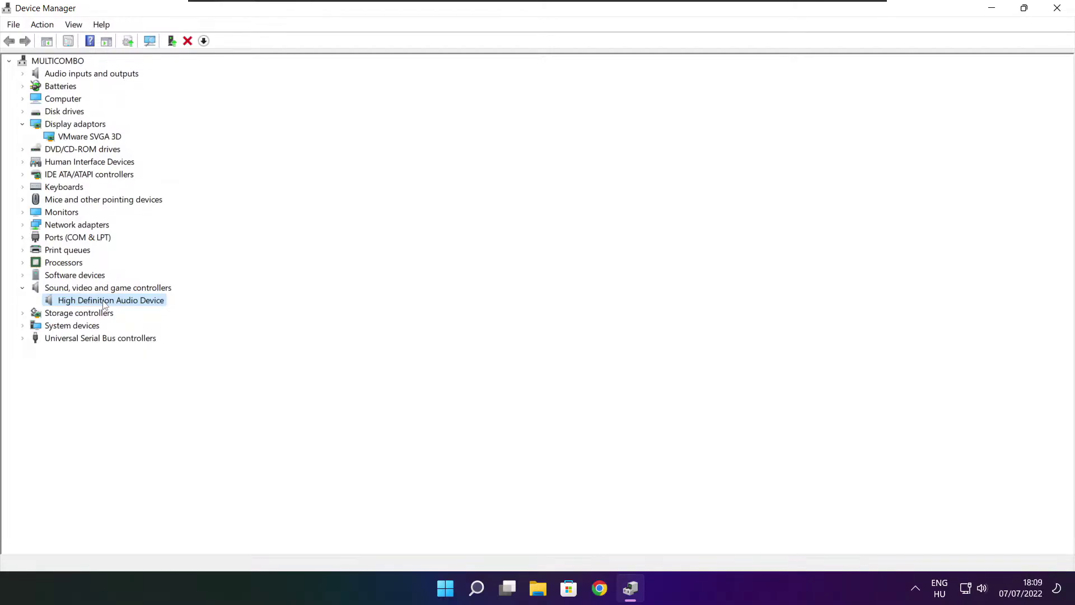
pyautogui.rightClick(106, 302)
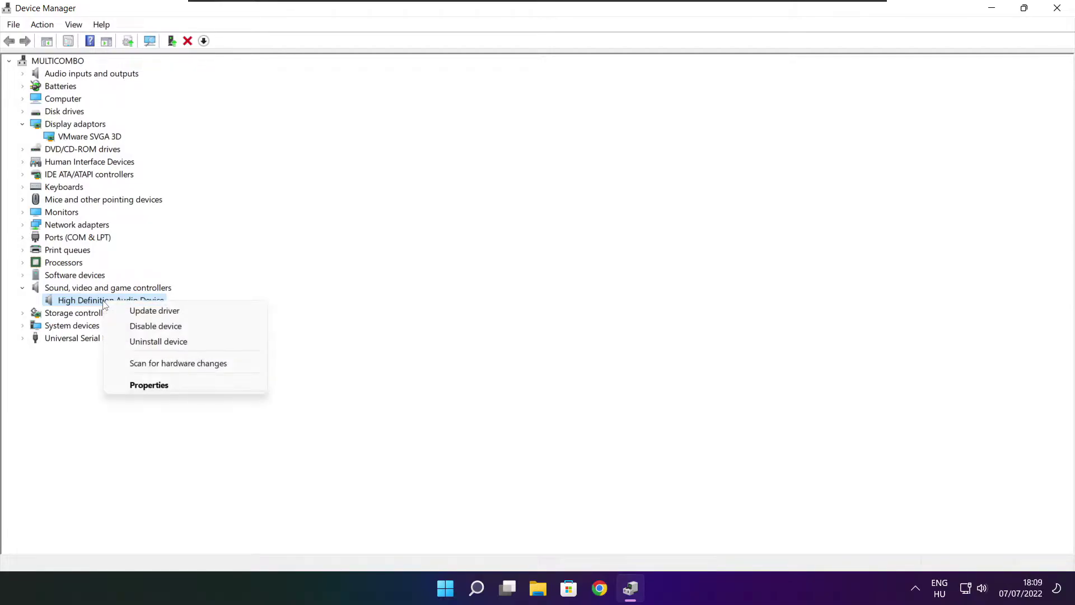
pyautogui.click(209, 315)
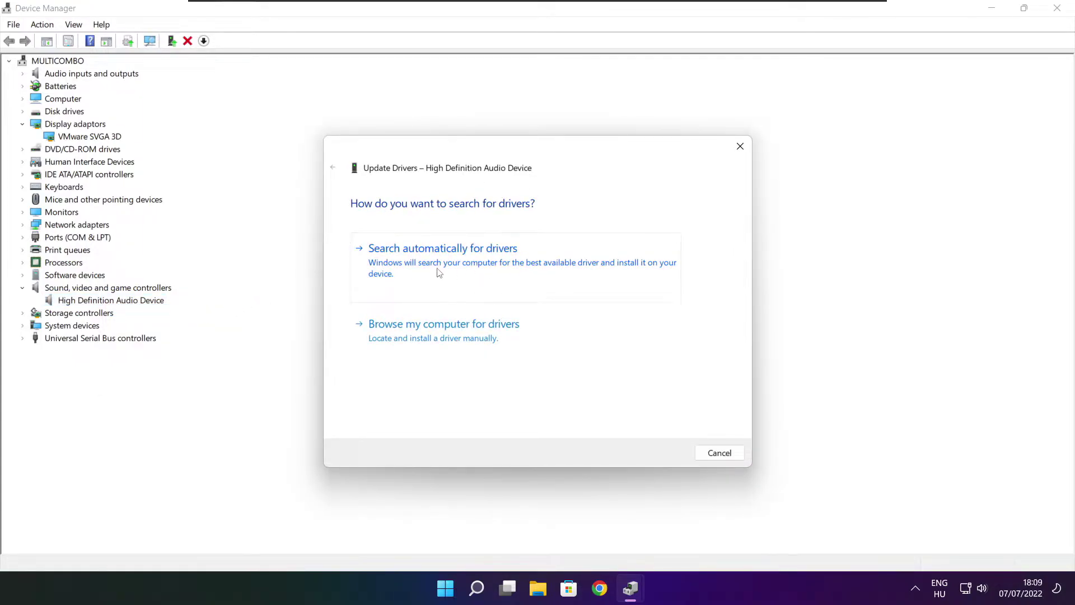
pyautogui.click(466, 266)
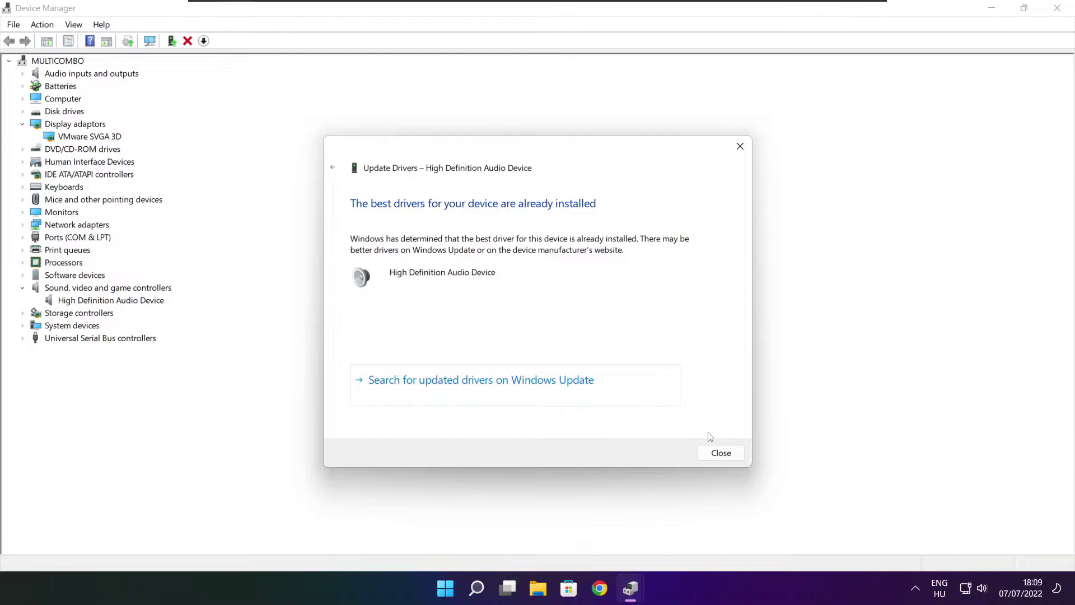
pyautogui.click(720, 452)
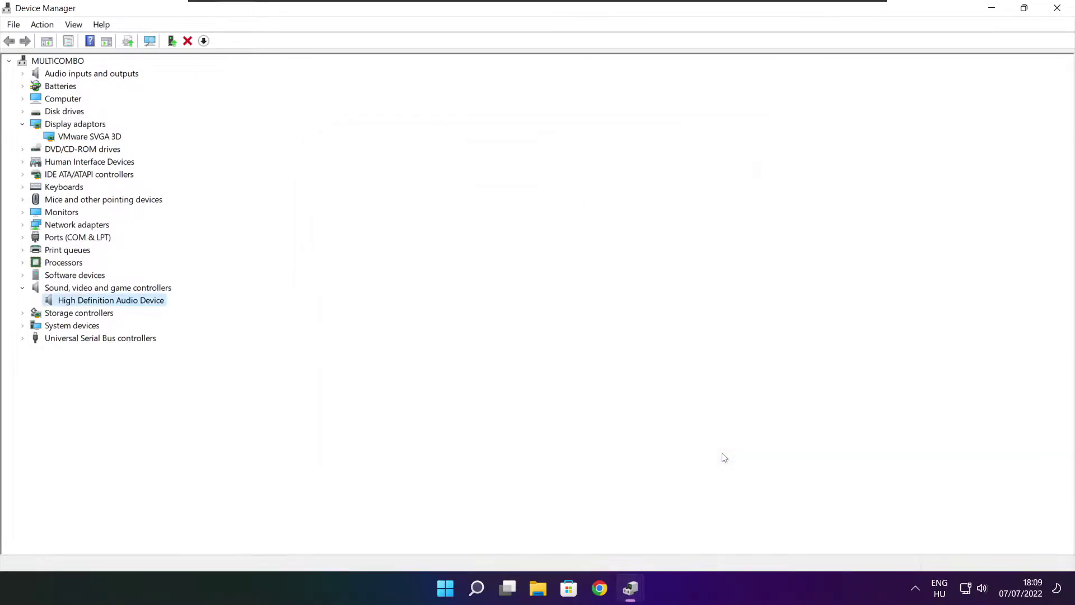
pyautogui.click(1058, 9)
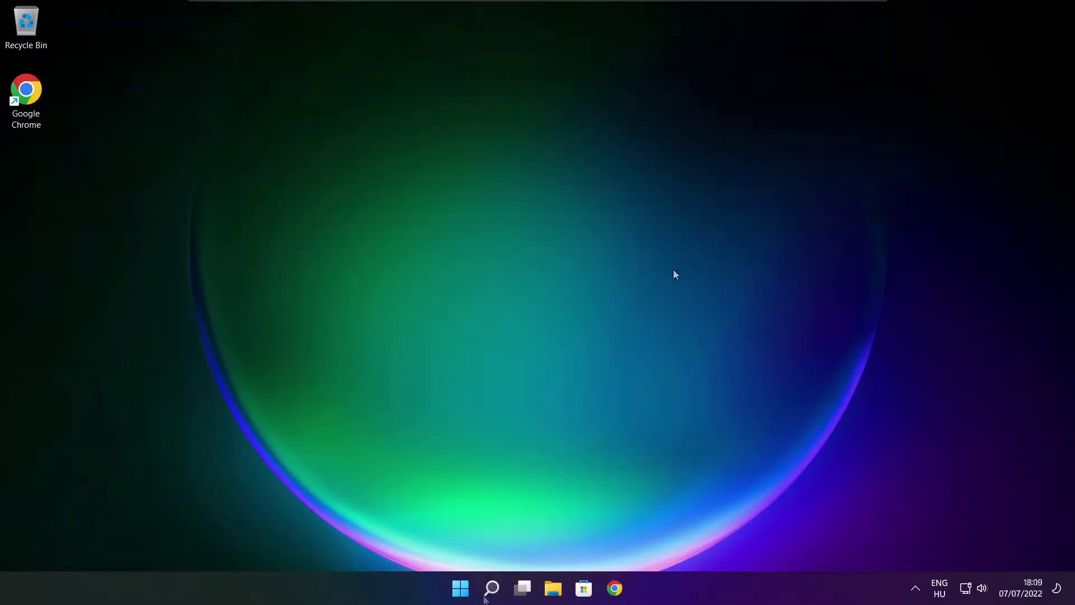
# Search 'edit power plan' and open the High performance plan's display and sleep settings.
pyautogui.click(493, 588)
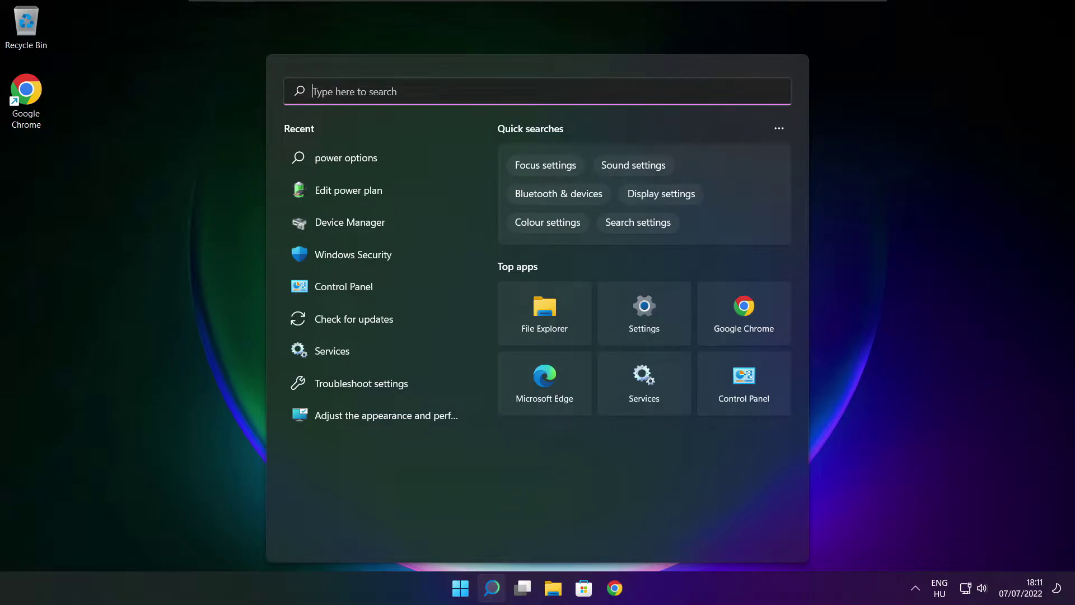
pyautogui.write('edit p')
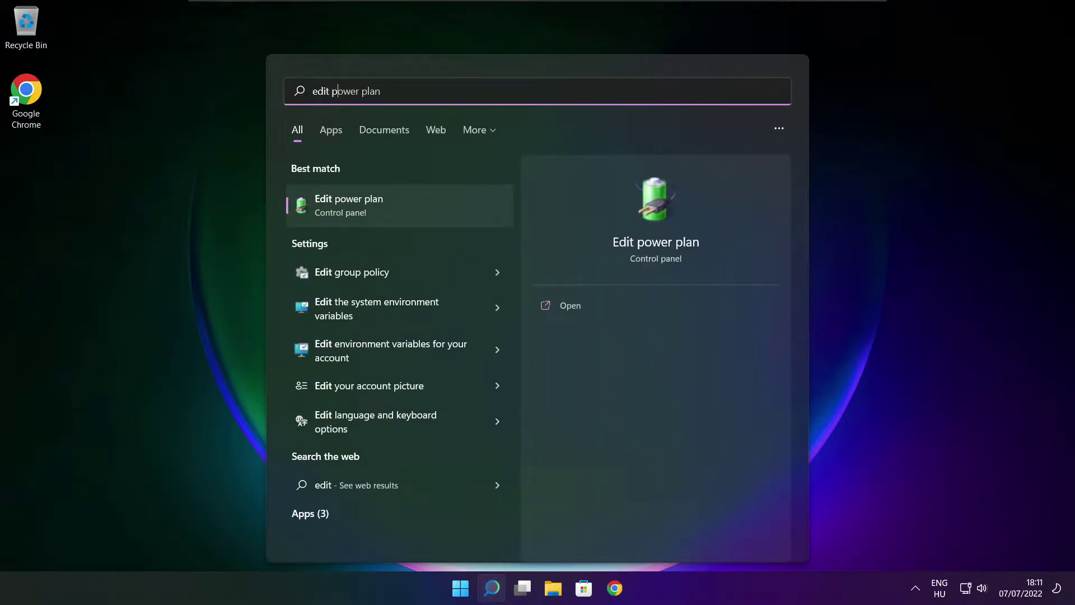
pyautogui.write('ower plan')
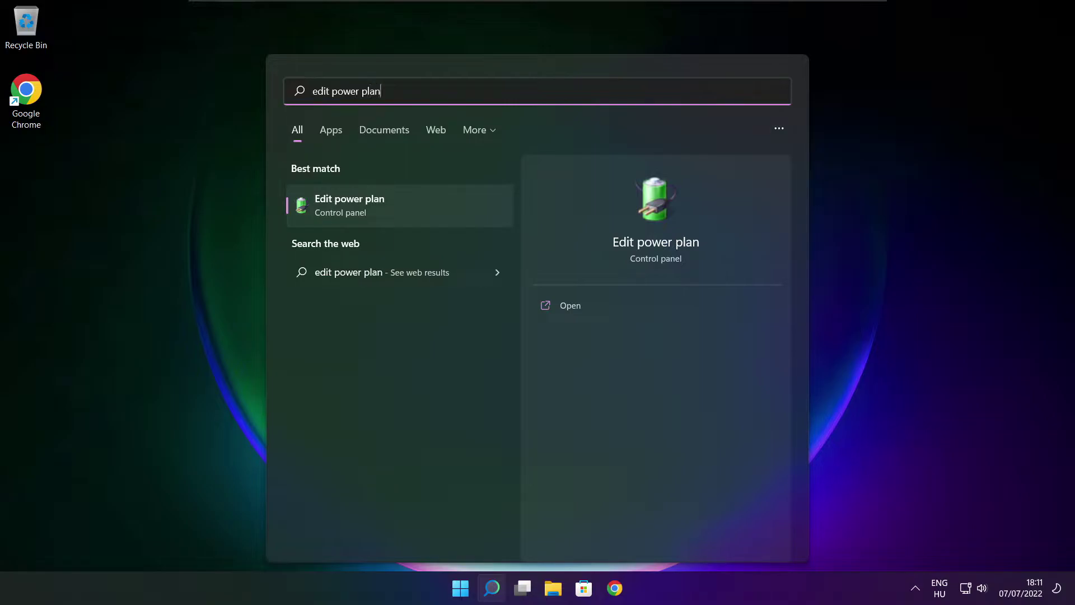
pyautogui.click(423, 209)
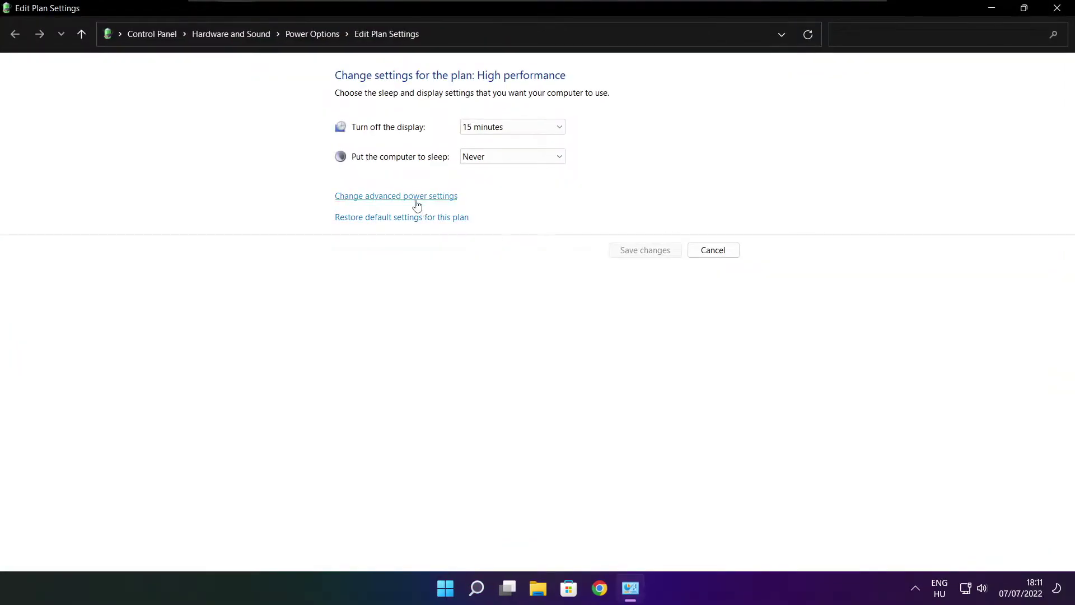
# Switch the active power plan from Balanced to High performance, then close Power Options.
pyautogui.click(320, 41)
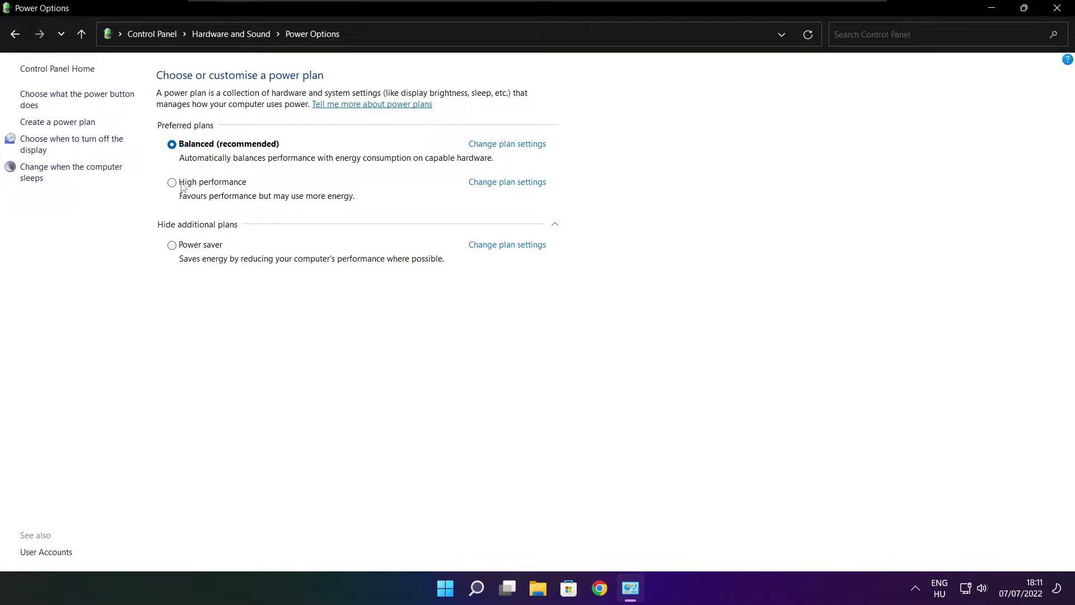
pyautogui.moveTo(224, 193)
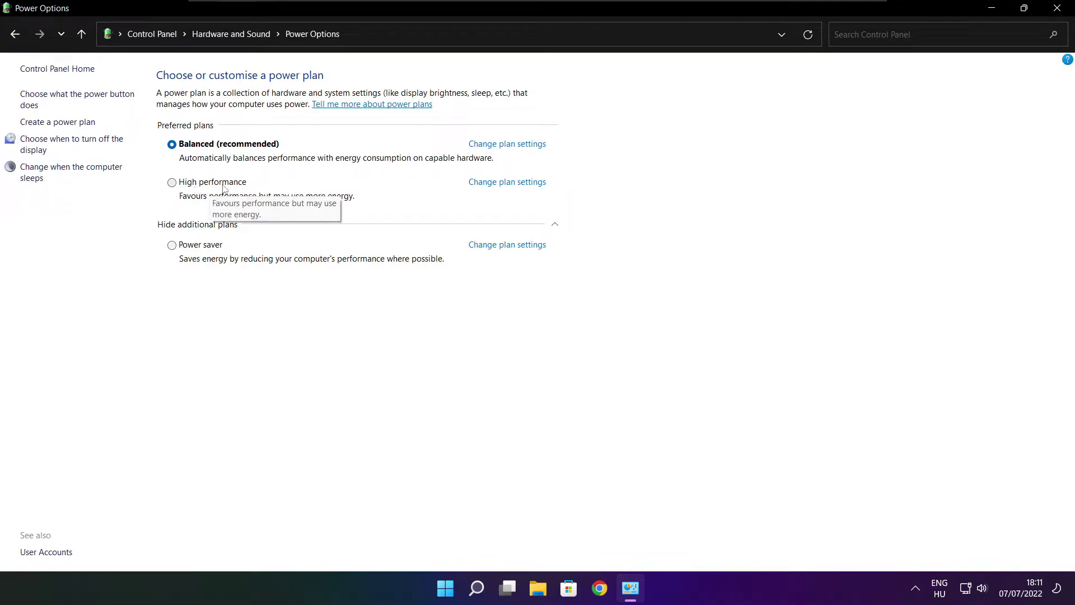
pyautogui.click(172, 182)
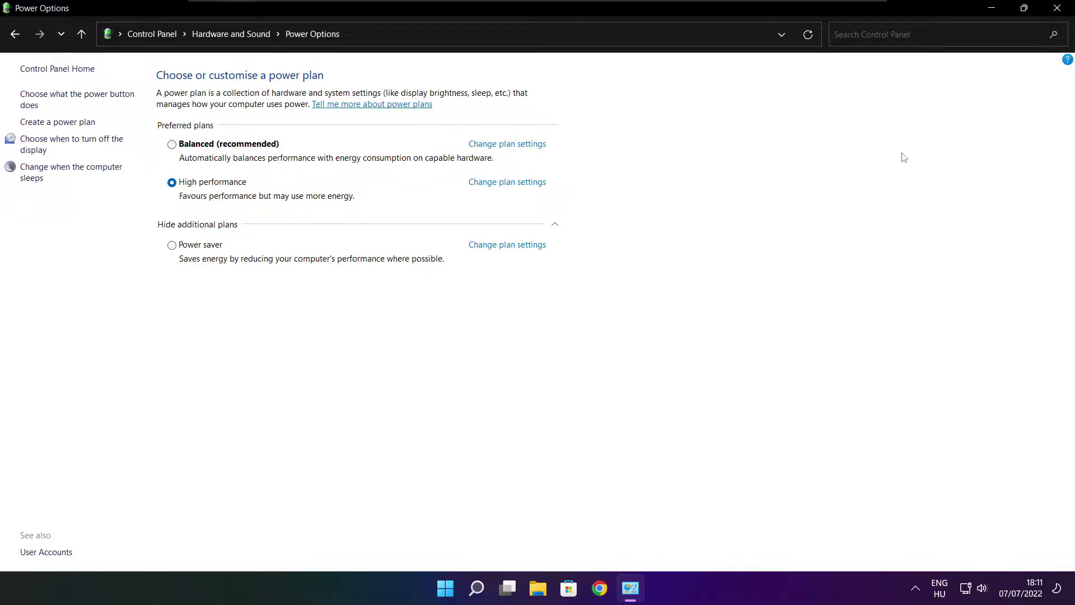
pyautogui.click(1059, 8)
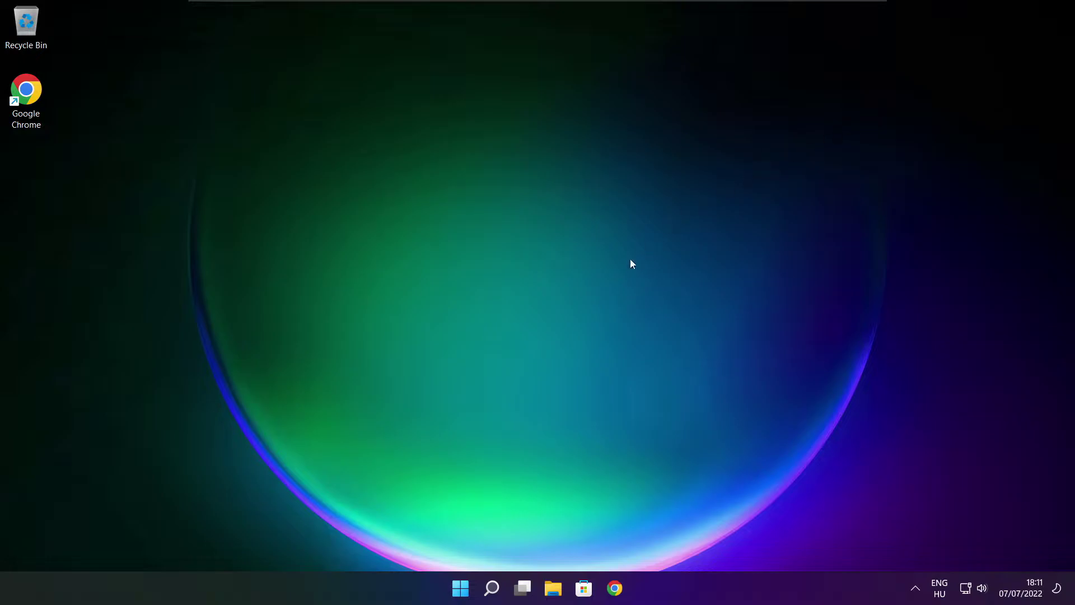
# Search 'game mode' and open the Game Mode settings page.
pyautogui.click(493, 588)
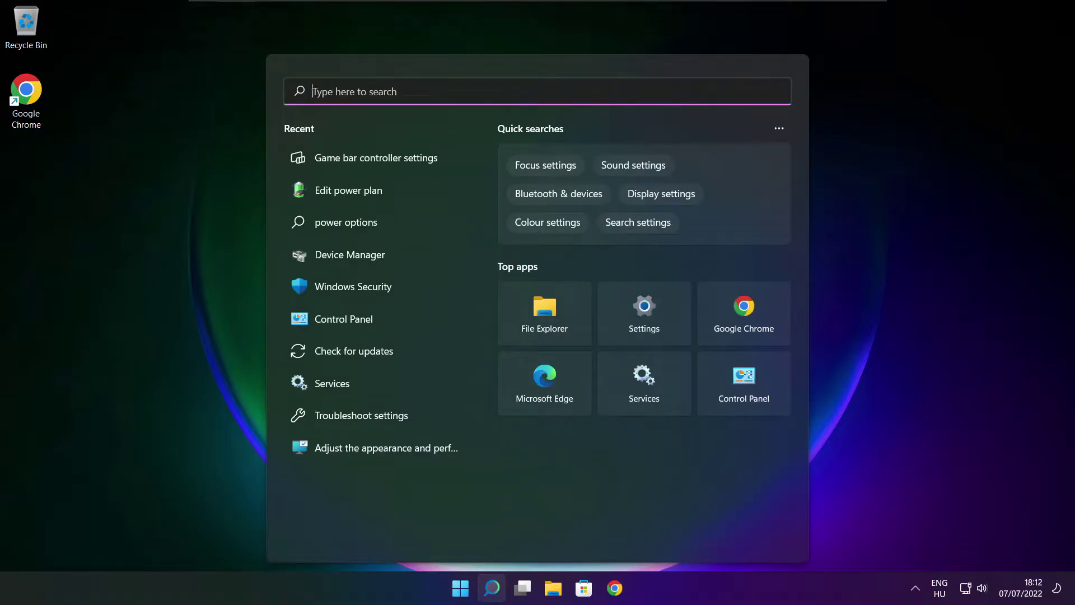
pyautogui.write('ga')
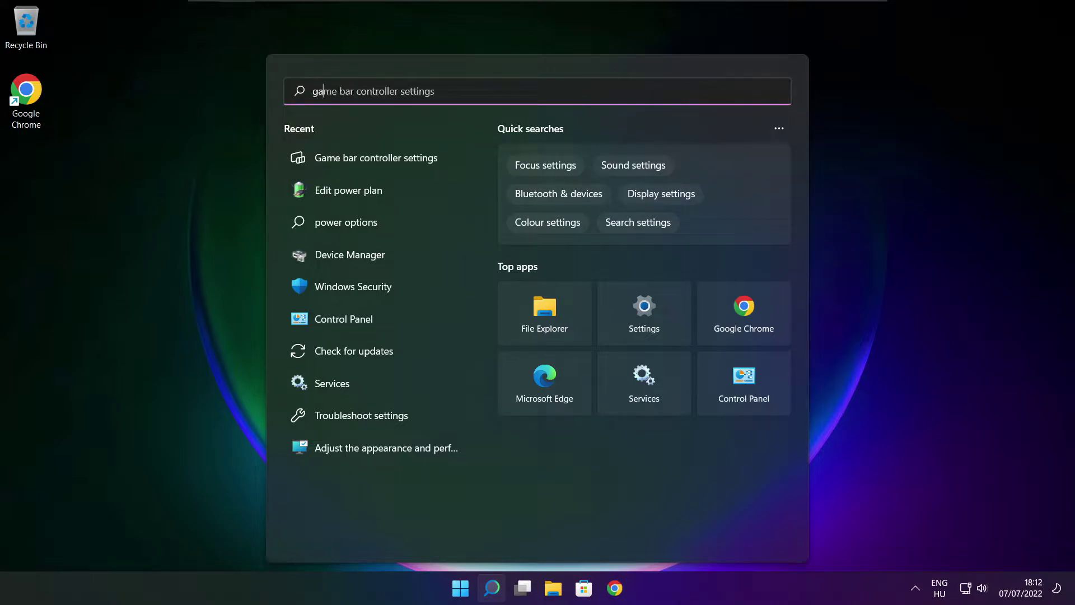
pyautogui.write('me mode')
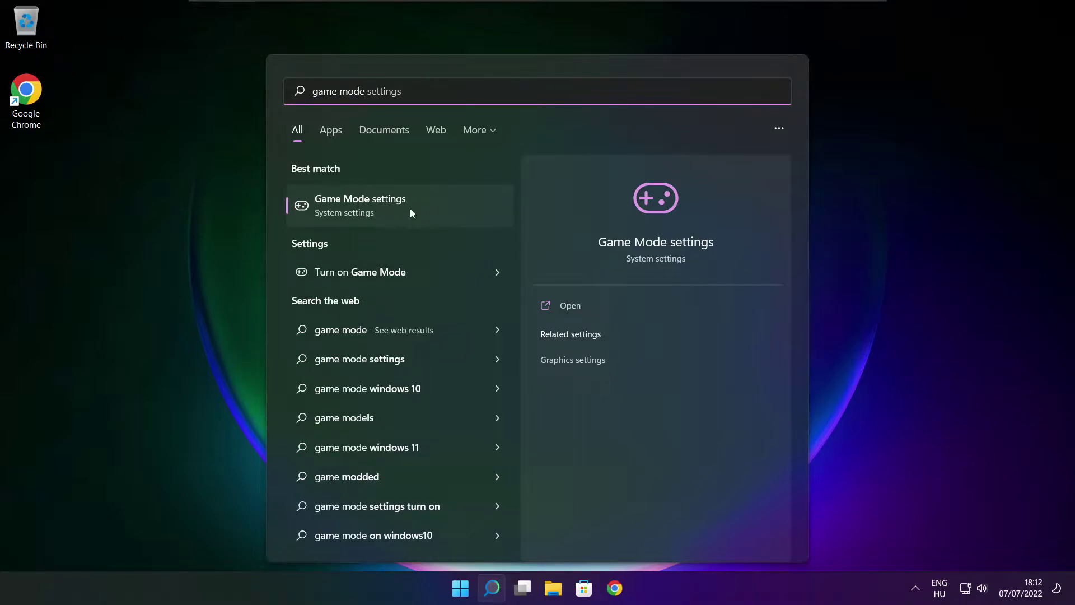
pyautogui.click(426, 204)
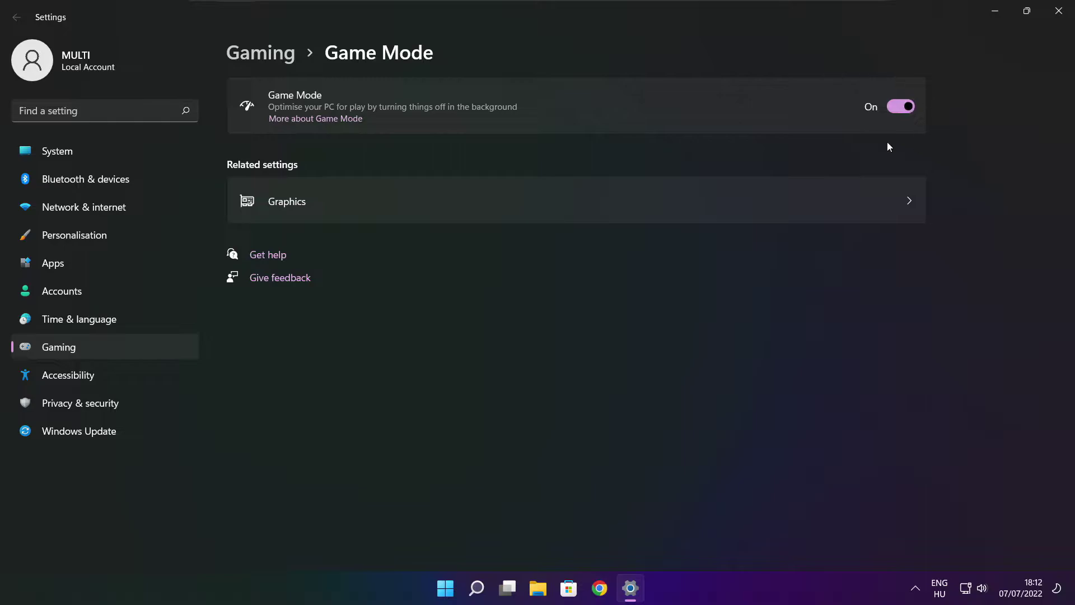
# Turn off the controller-button shortcut in Xbox Game Bar settings and close Settings.
pyautogui.click(265, 60)
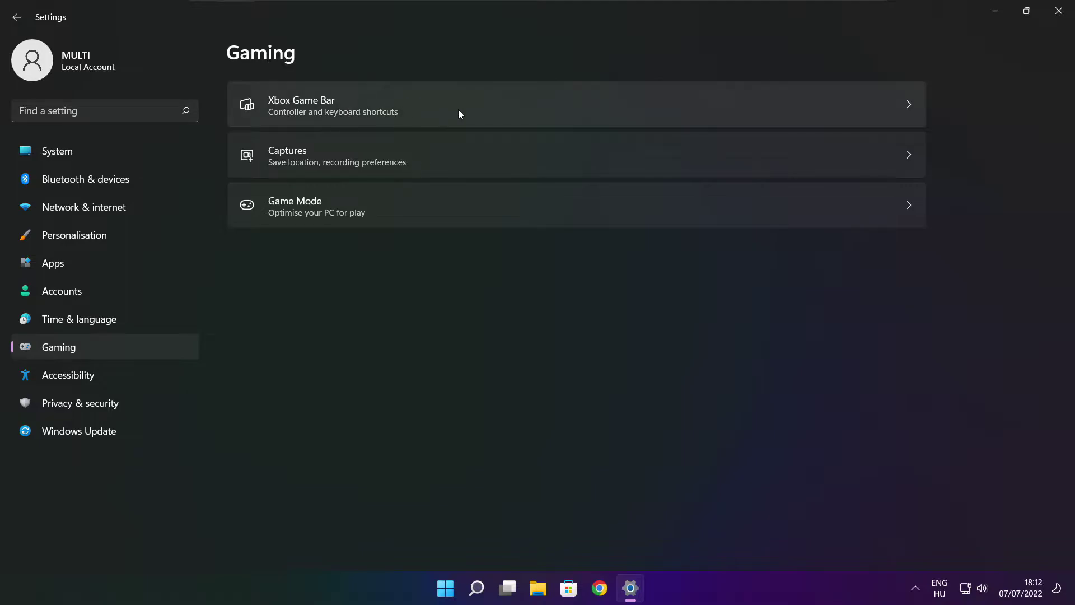
pyautogui.click(438, 113)
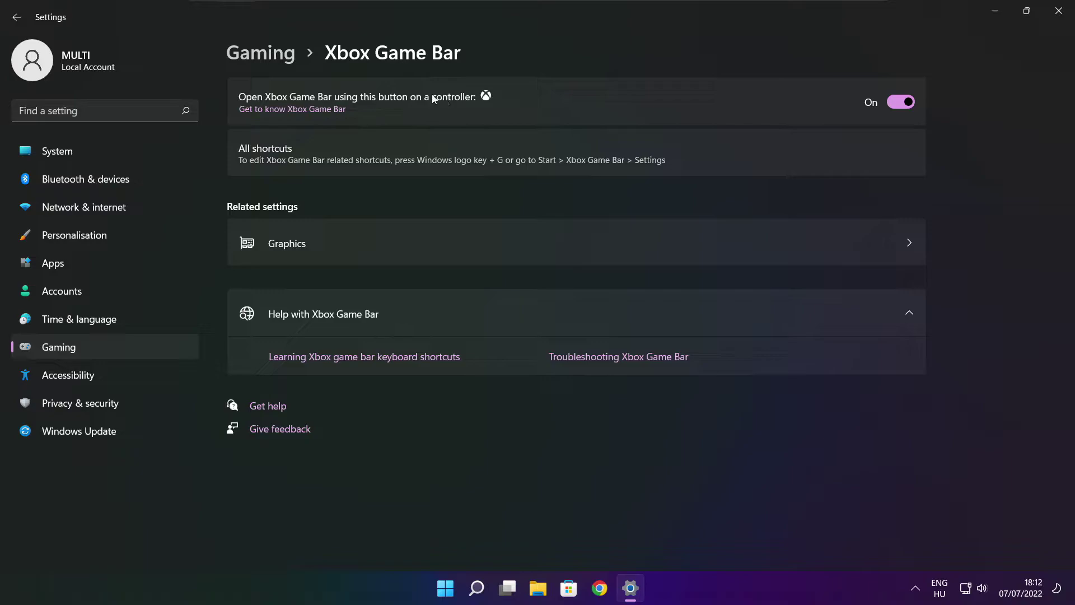
pyautogui.click(892, 103)
pyautogui.click(1059, 15)
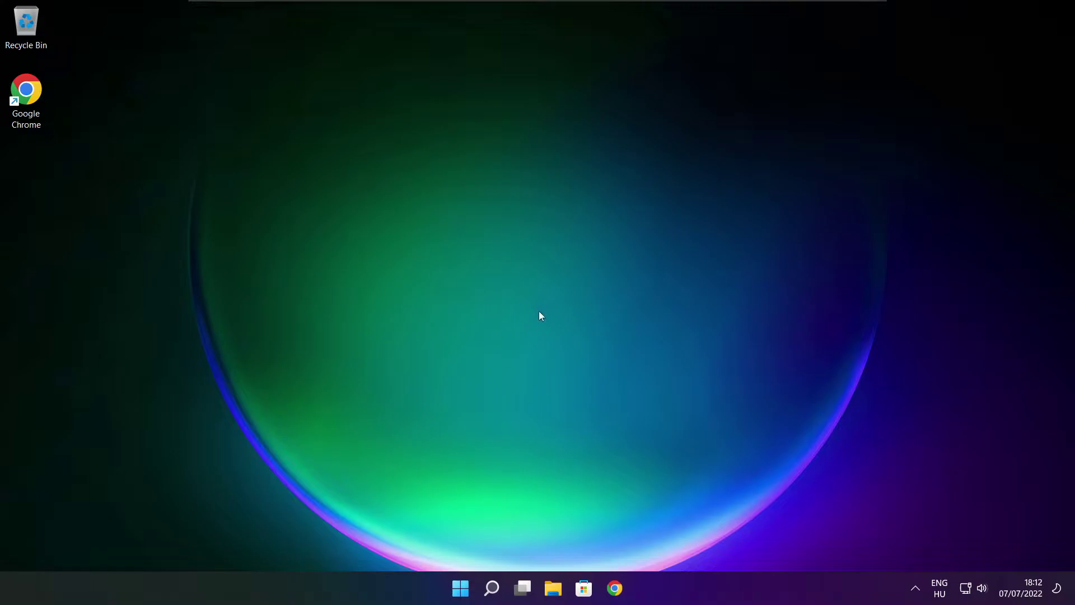
# Launch Task Manager from the Start button's Win+X menu.
pyautogui.rightClick(460, 589)
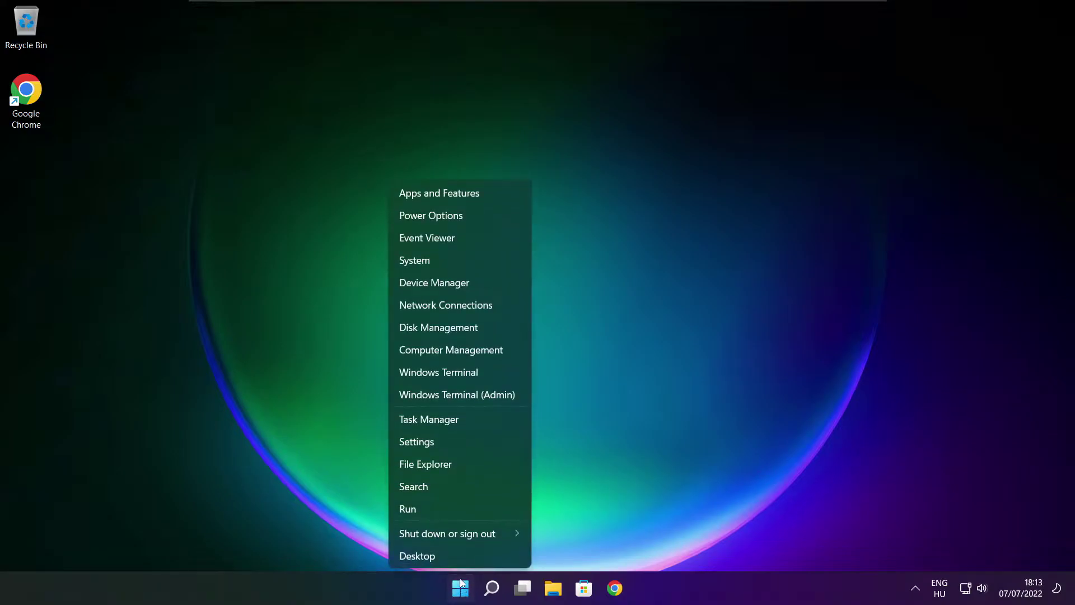
pyautogui.click(462, 418)
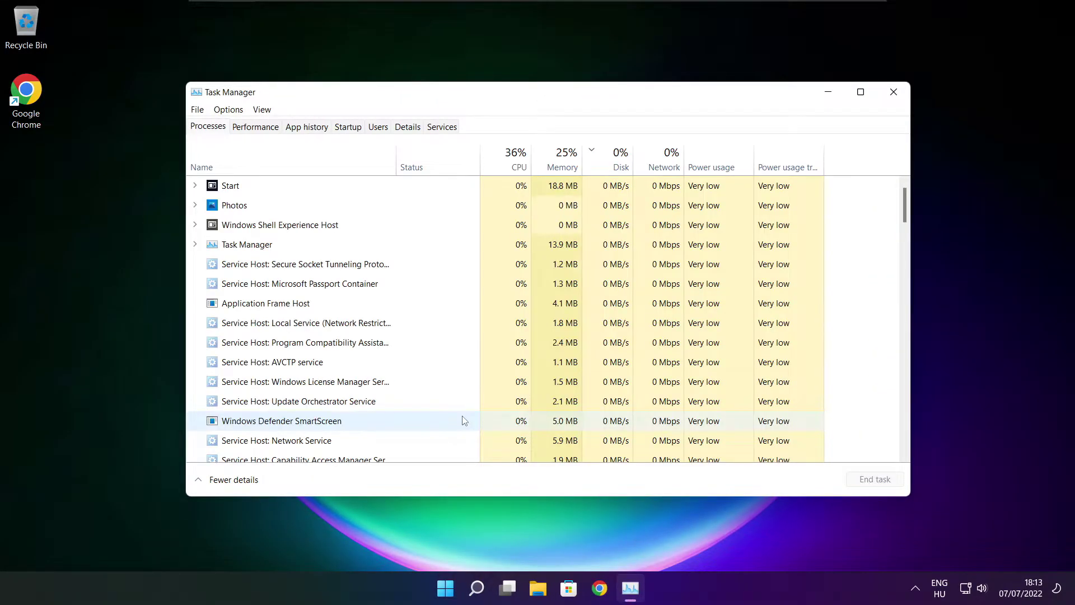
# Disable Cortana, Microsoft Edge, Microsoft Teams and Terminal as startup apps.
pyautogui.click(347, 126)
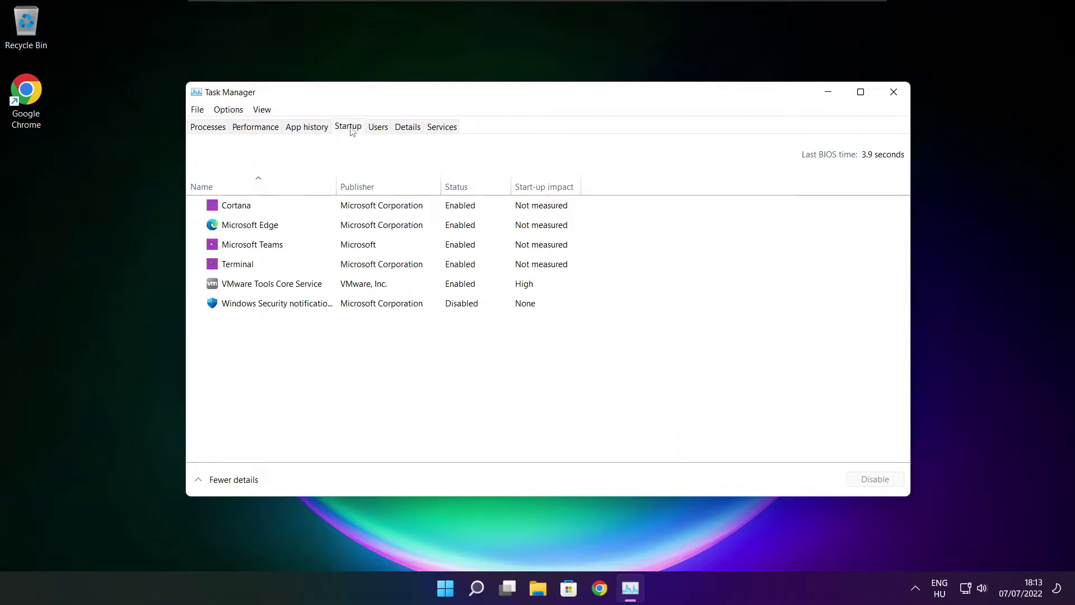
pyautogui.click(411, 210)
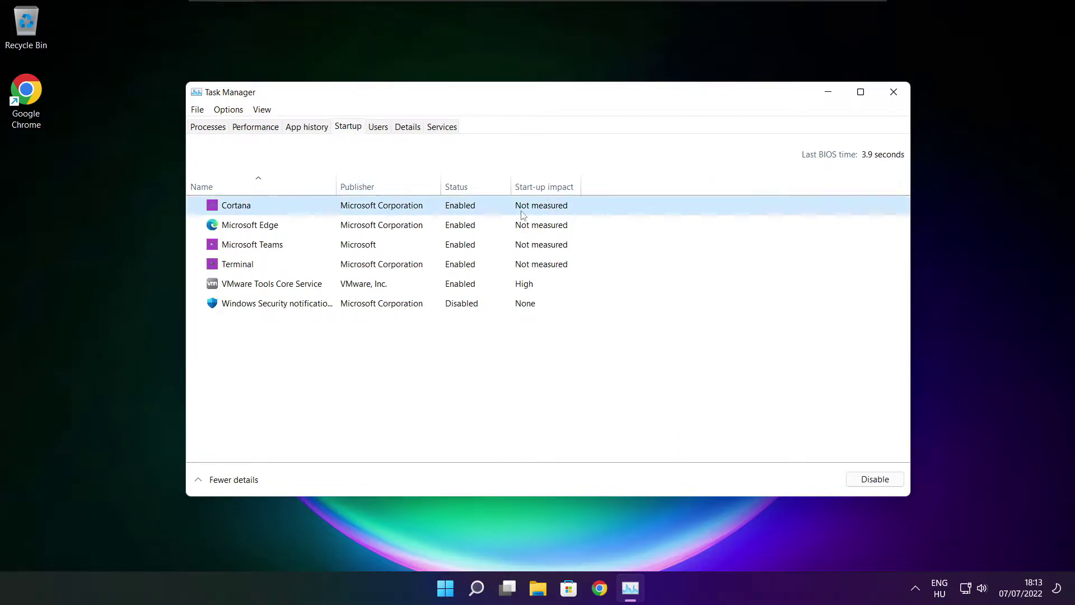
pyautogui.click(875, 479)
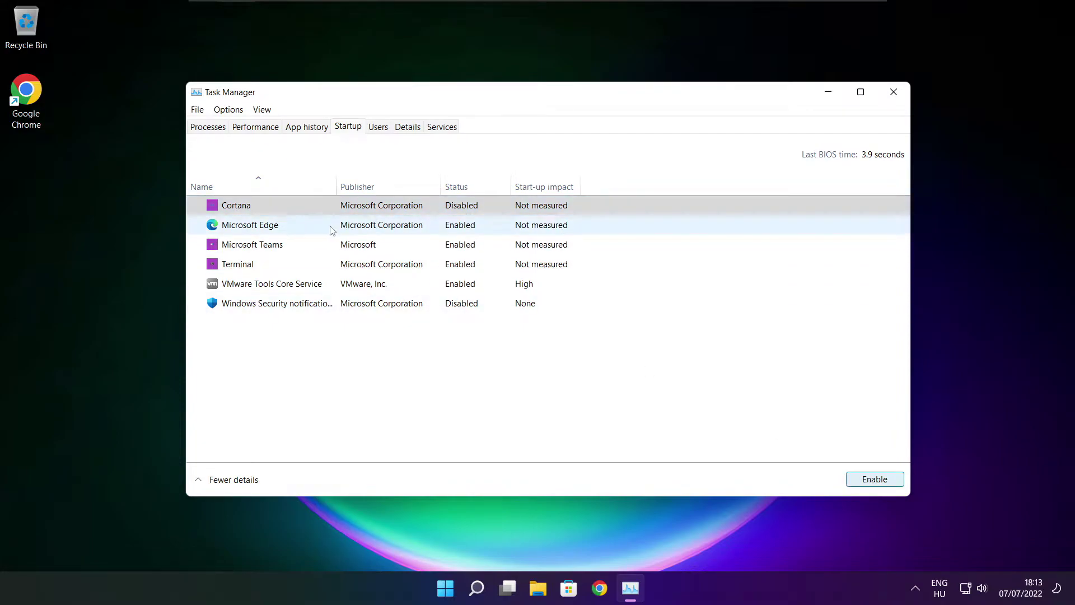
pyautogui.click(277, 225)
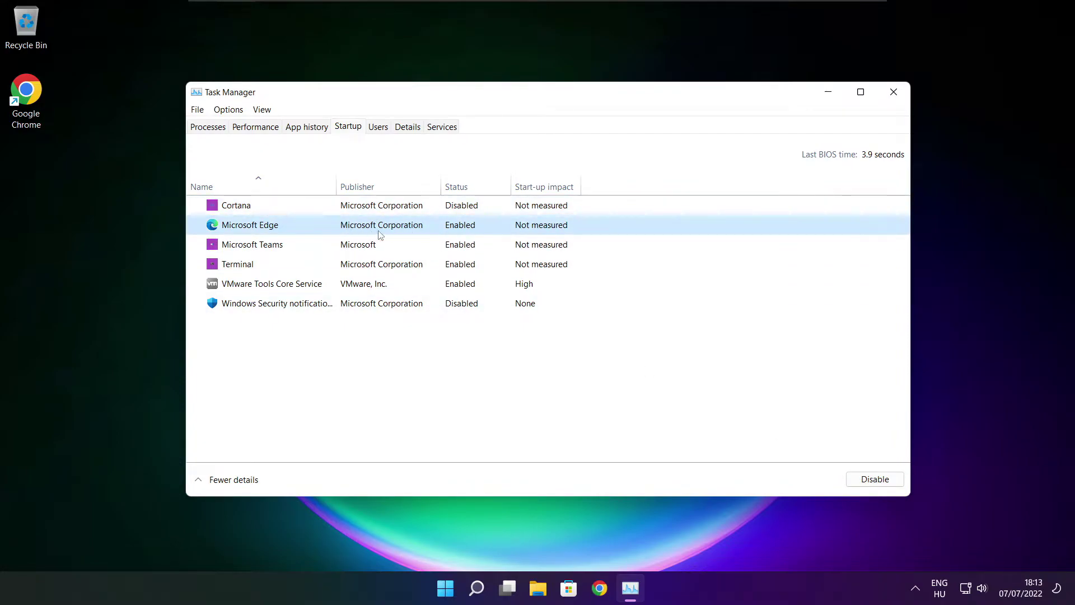
pyautogui.click(874, 479)
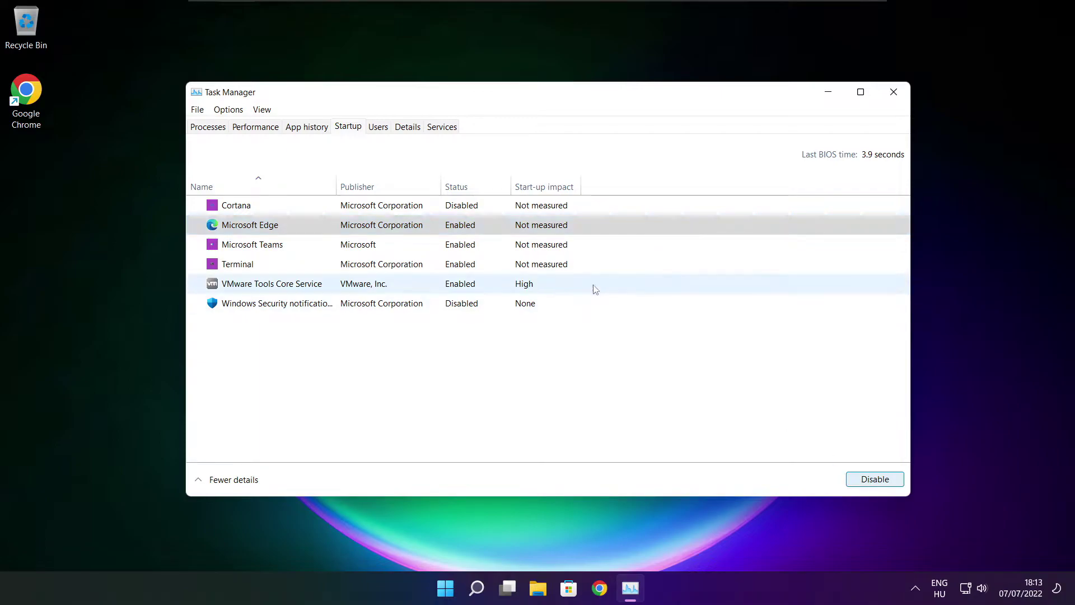
pyautogui.click(474, 245)
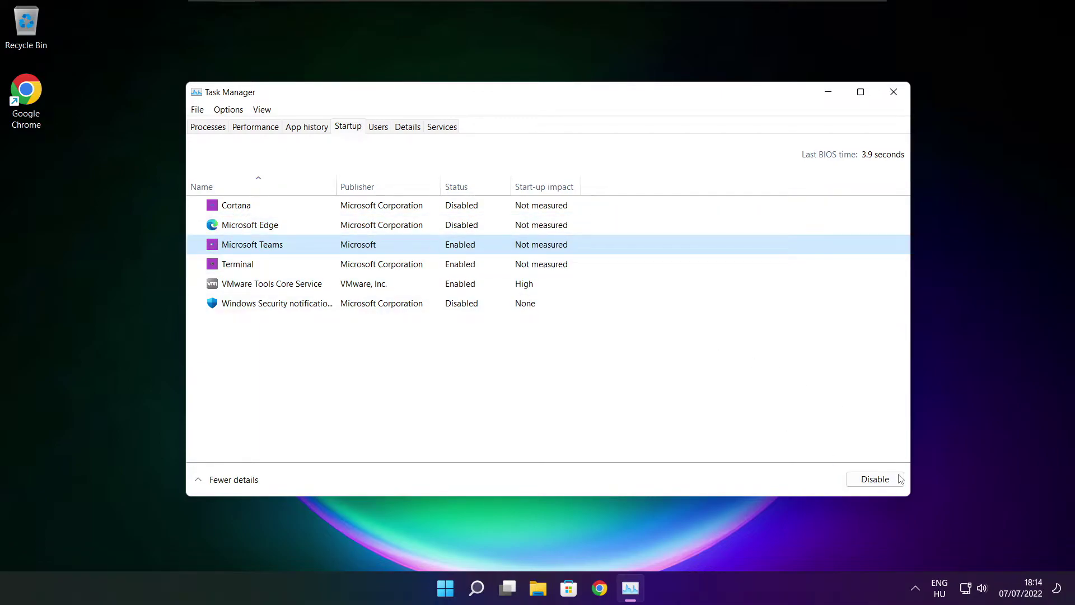
pyautogui.click(884, 486)
pyautogui.click(403, 266)
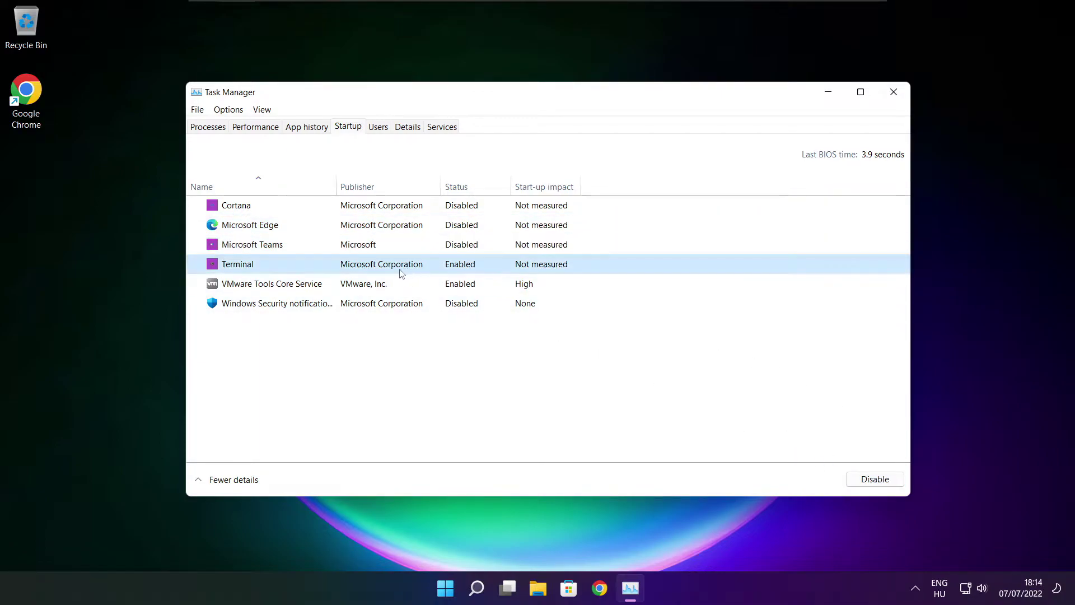
pyautogui.click(874, 479)
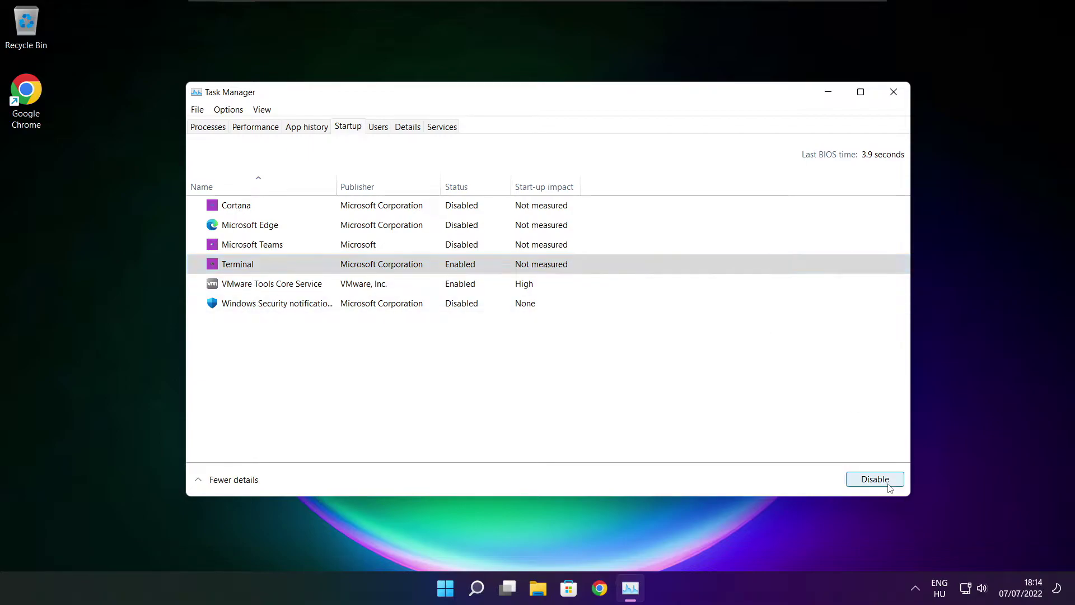
pyautogui.click(482, 264)
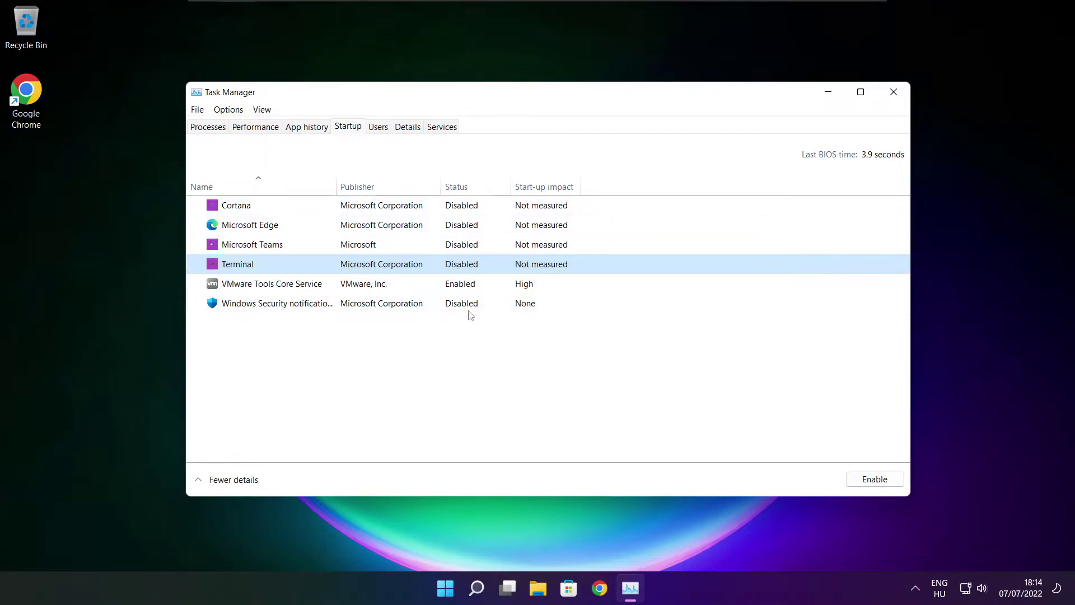
# Close Task Manager, then analyse drive C: (9% fragmented) and optimise it.
pyautogui.click(893, 91)
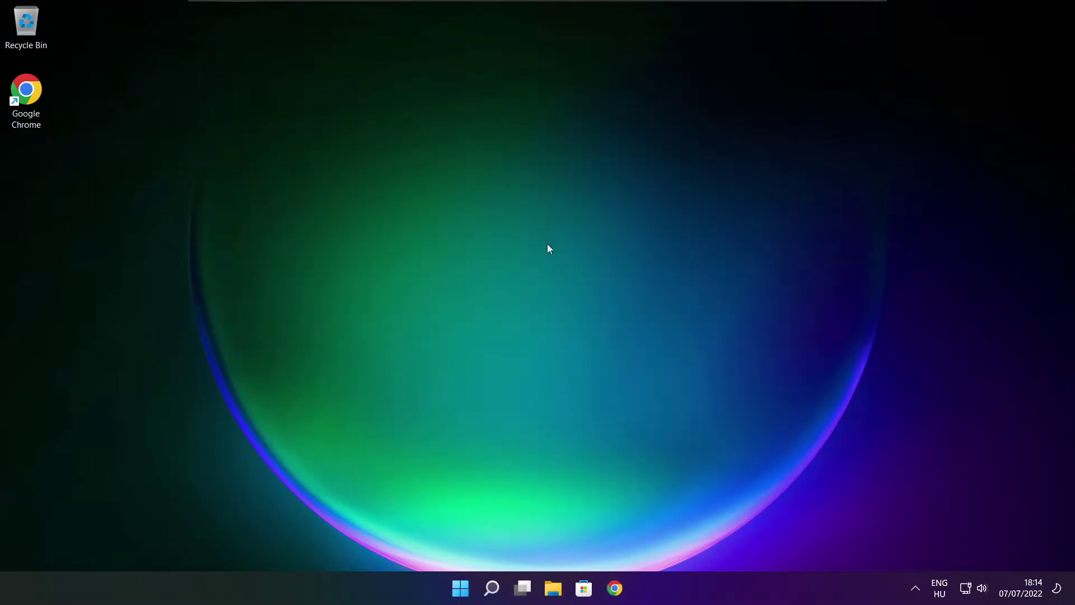
pyautogui.rightClick(492, 589)
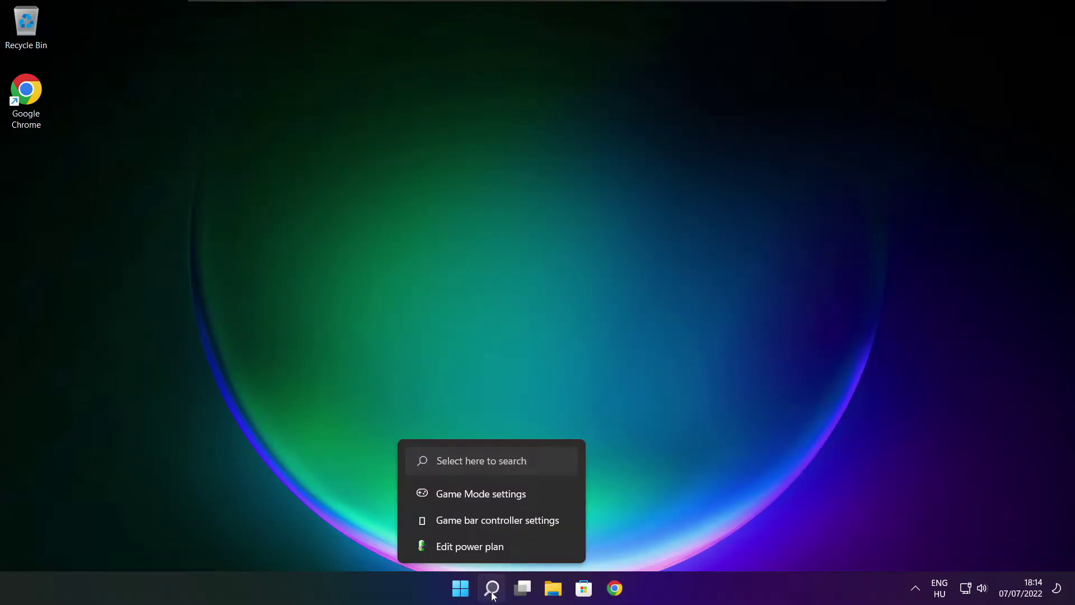
pyautogui.click(493, 588)
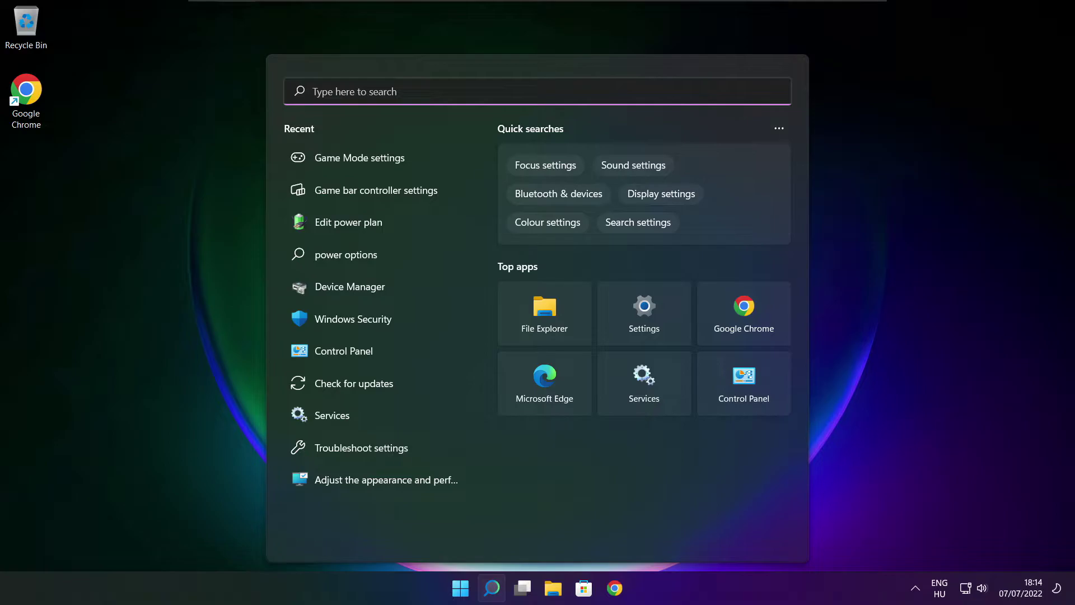
pyautogui.write('optimi')
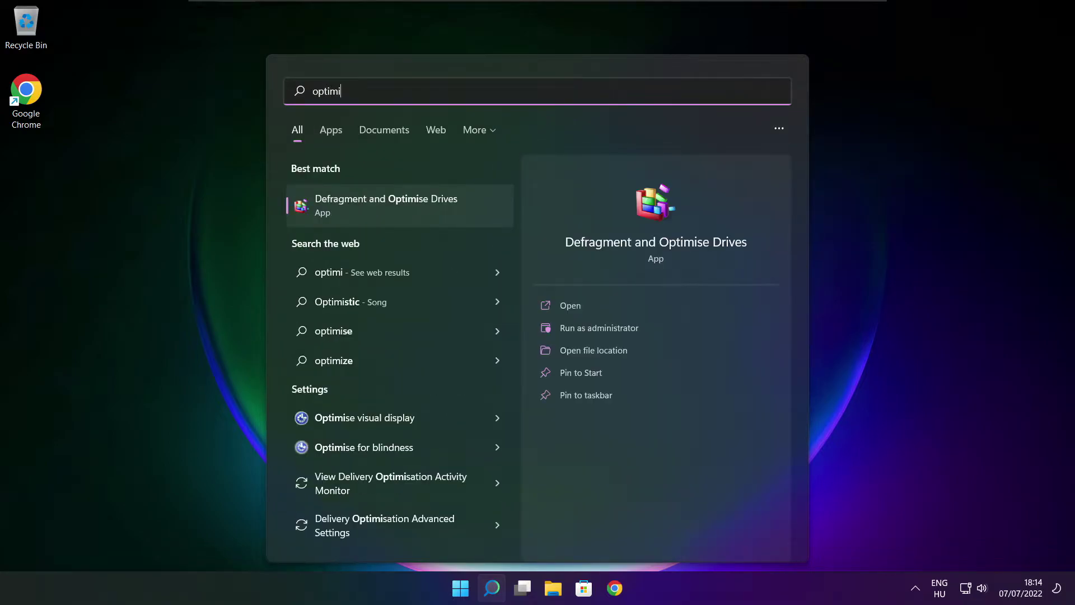
pyautogui.write('se')
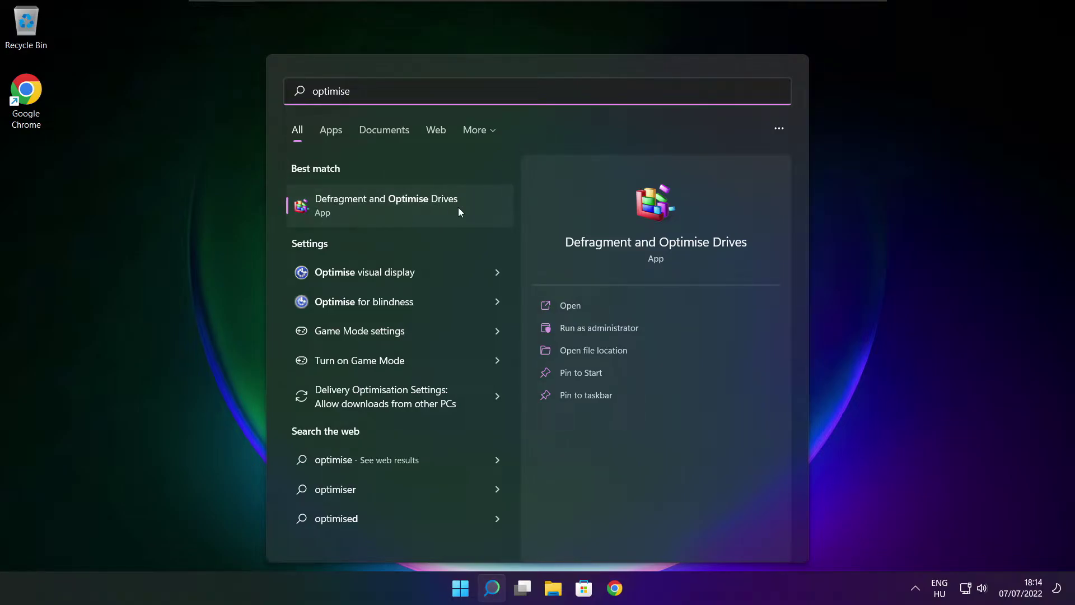
pyautogui.click(413, 204)
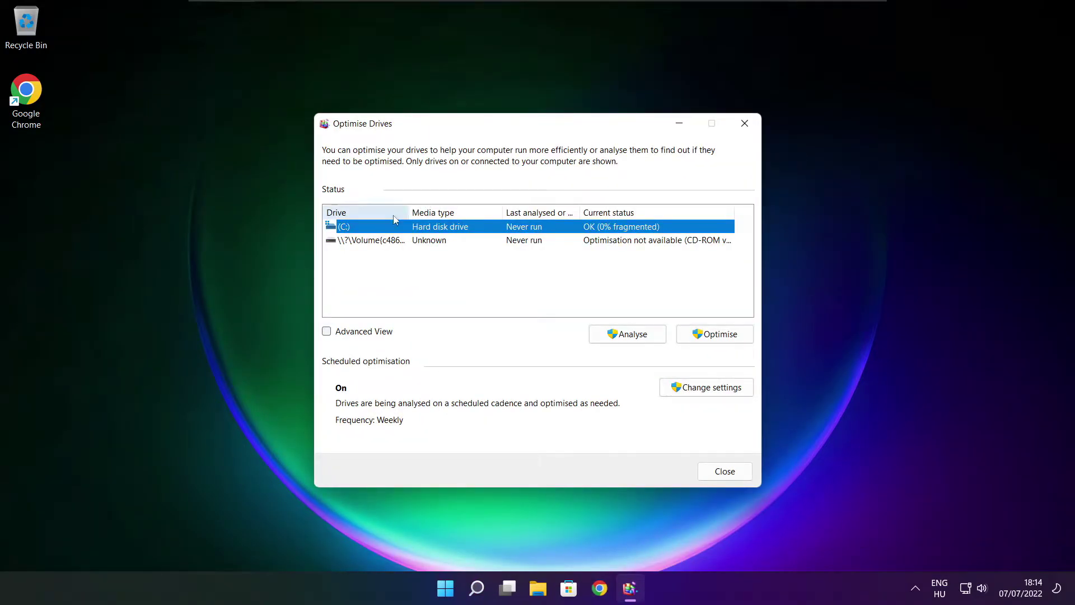
pyautogui.click(627, 334)
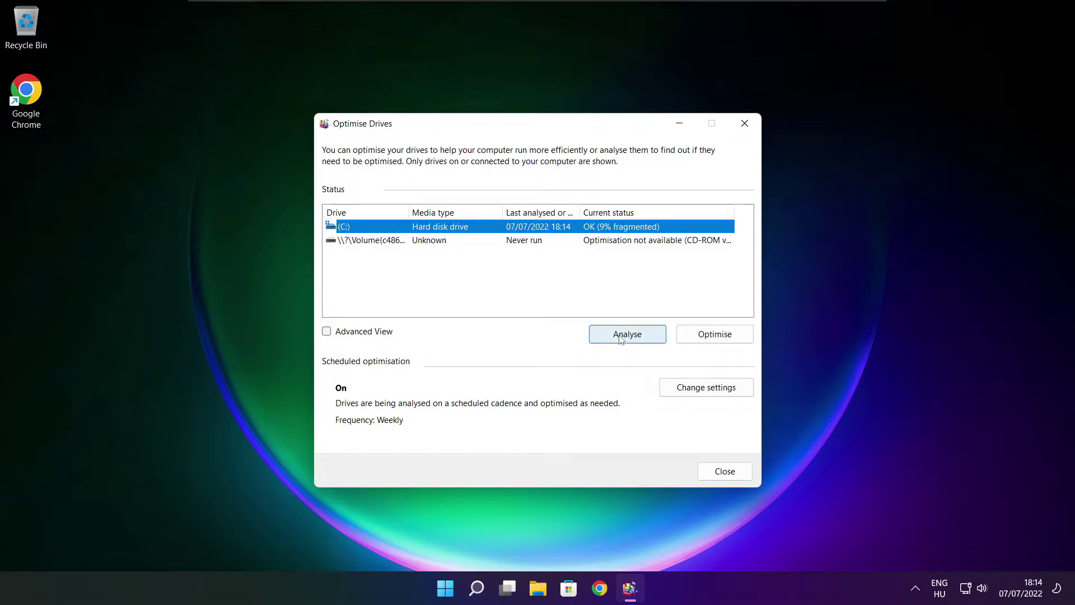
pyautogui.click(714, 333)
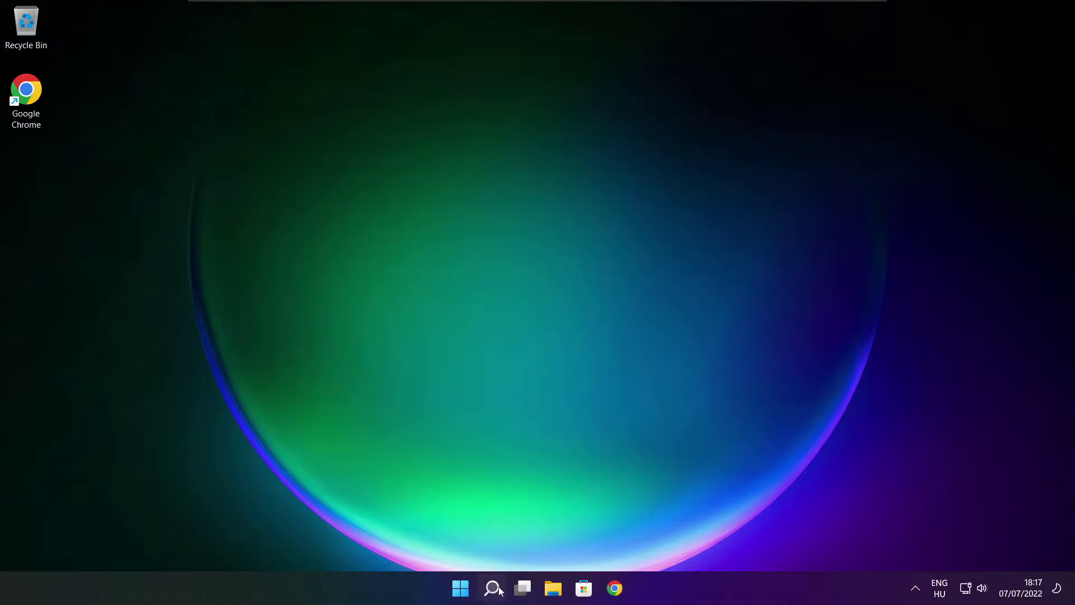
# Run Windows Update's Check for updates, confirm the PC is up to date, then close Settings.
pyautogui.click(491, 587)
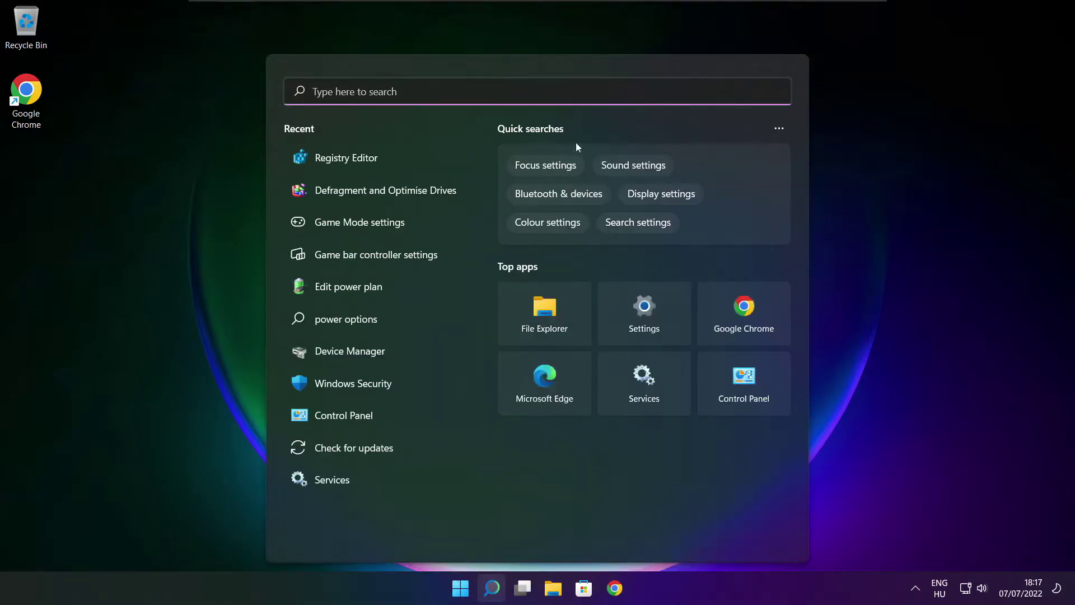
pyautogui.write('updates')
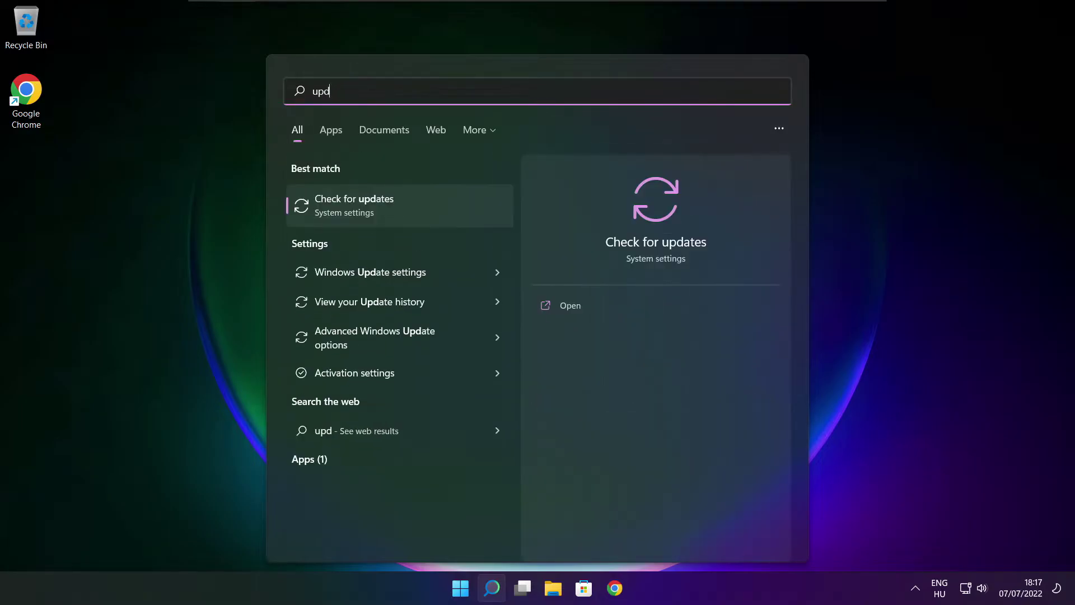
pyautogui.click(390, 212)
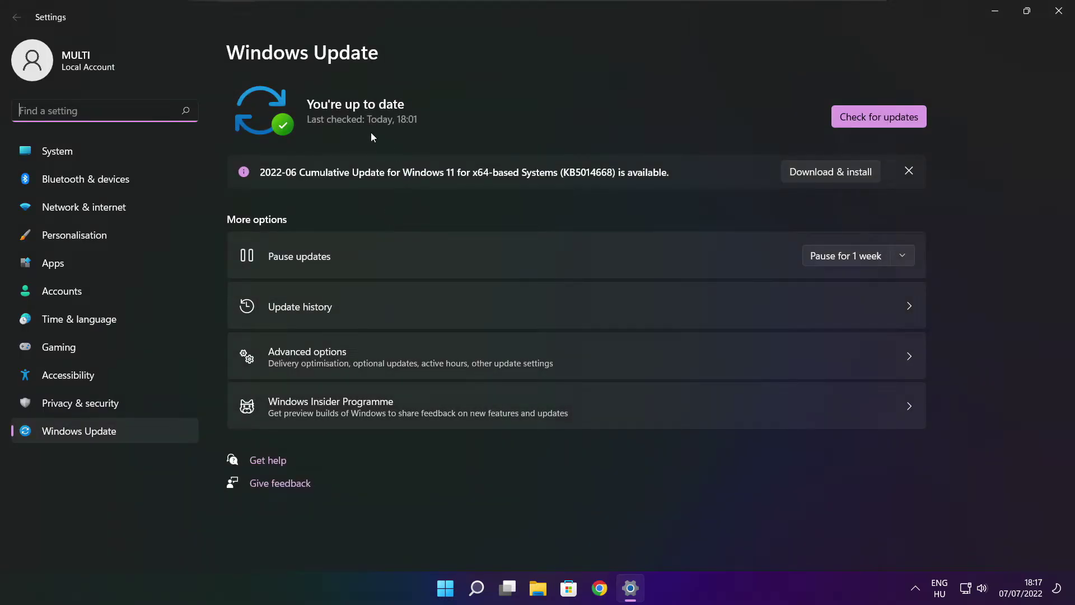
pyautogui.click(878, 117)
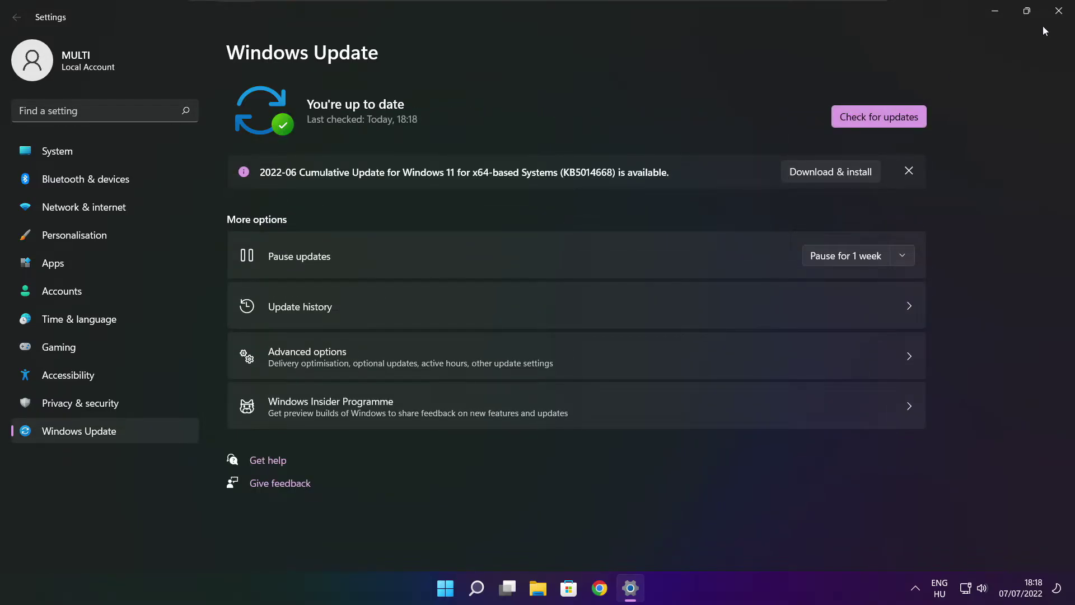
pyautogui.click(1058, 16)
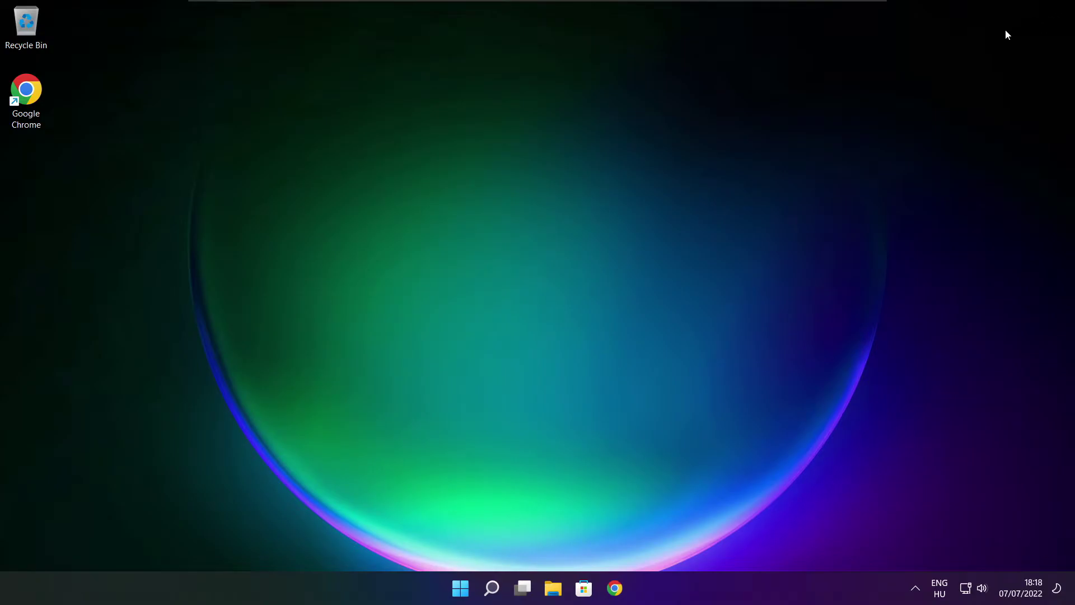
# Launch Registry Editor from Windows Search and centre its window.
pyautogui.click(491, 587)
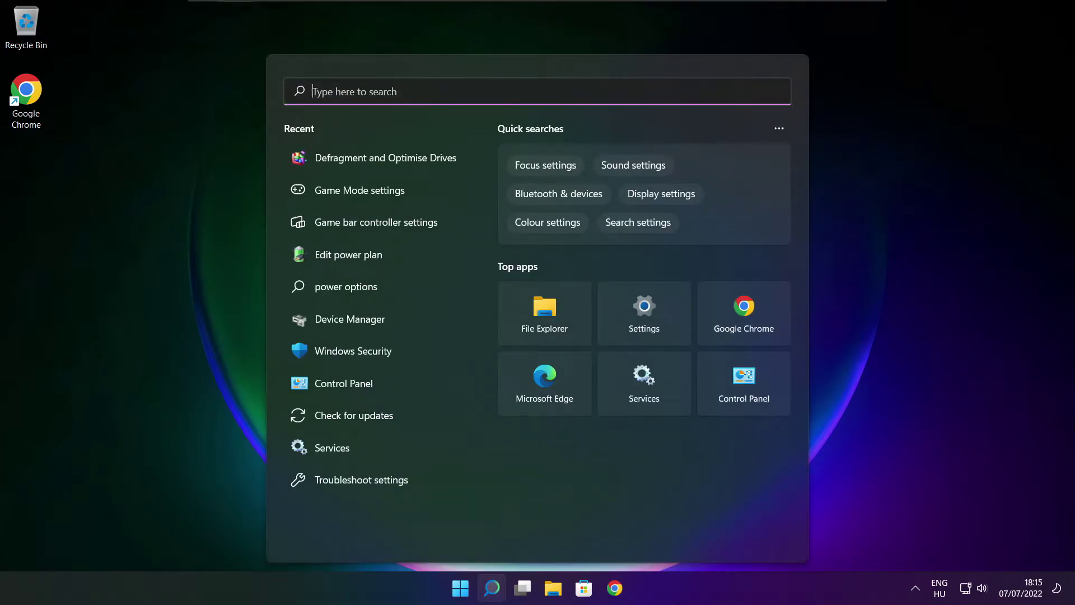
pyautogui.write('regedit')
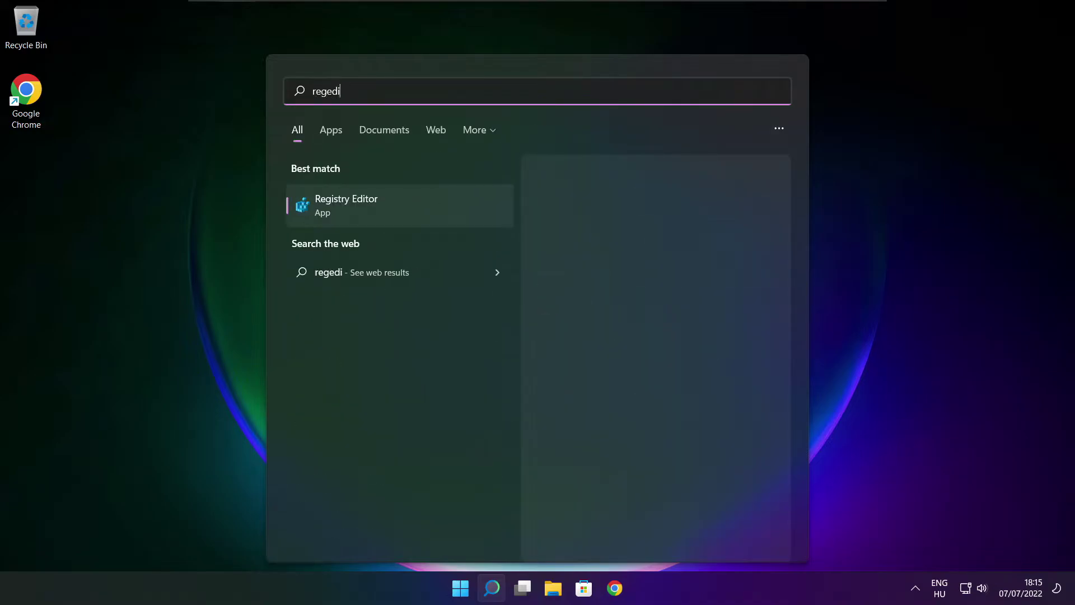
pyautogui.click(410, 202)
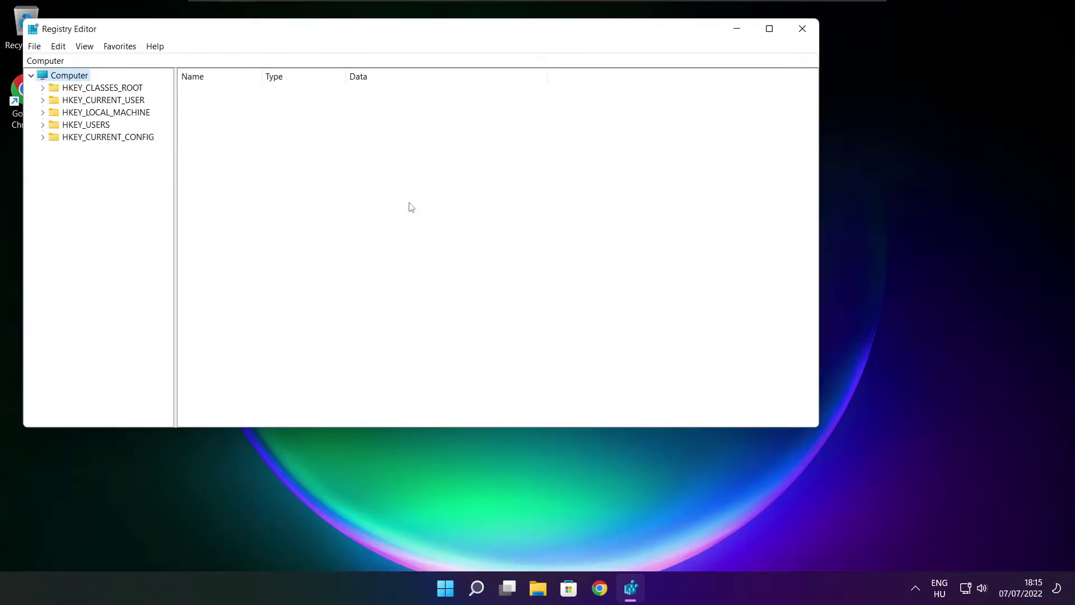
pyautogui.moveTo(323, 41); pyautogui.dragTo(436, 121)
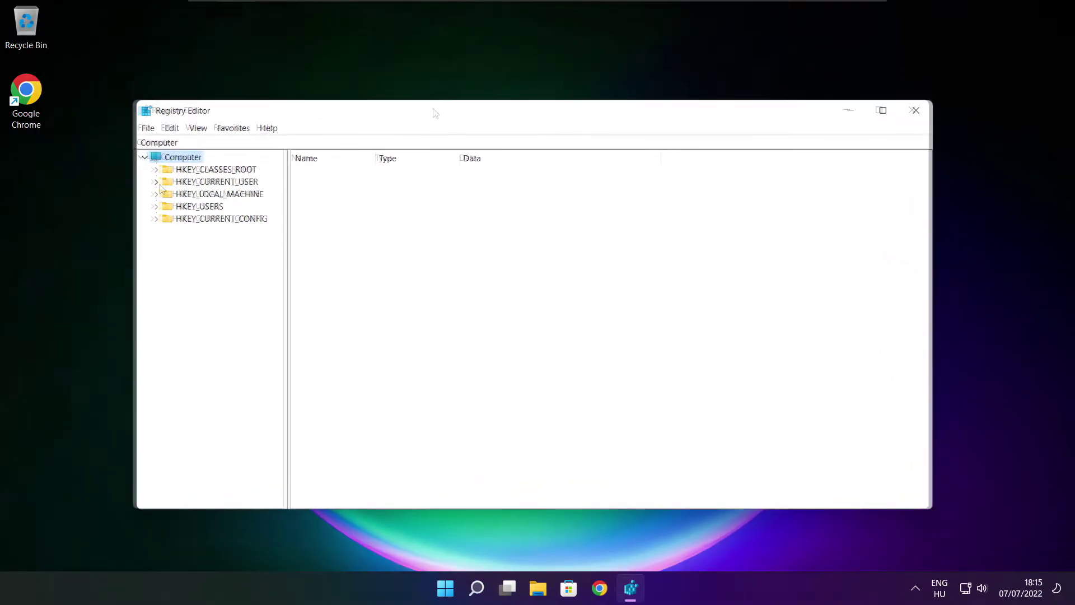
# Navigate to HKEY_CURRENT_USER\System\GameConfigStore and widen the Name column.
pyautogui.click(217, 181)
pyautogui.click(157, 182)
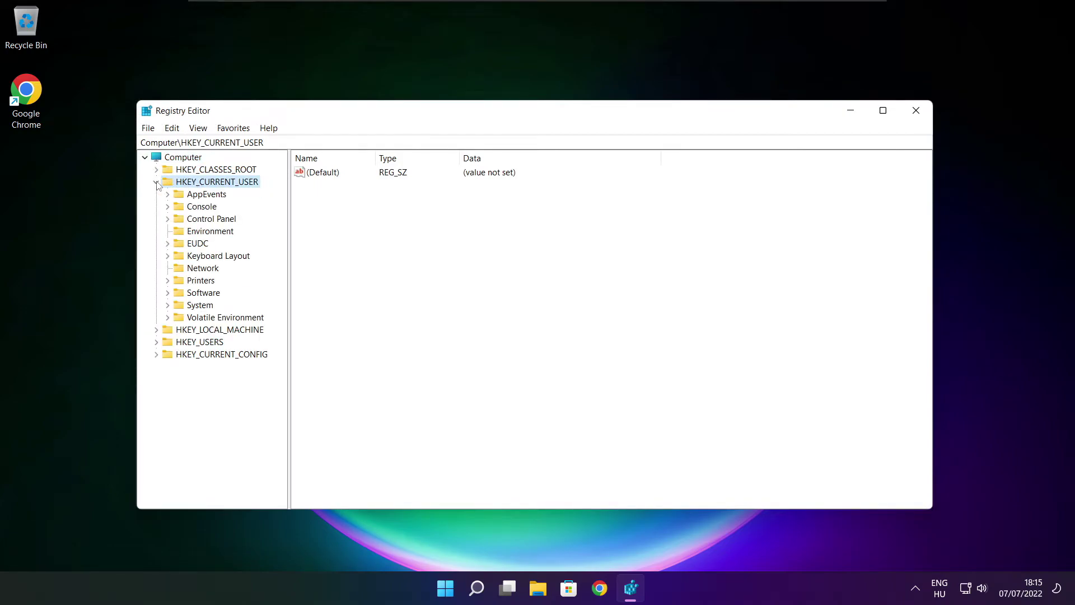
pyautogui.click(199, 304)
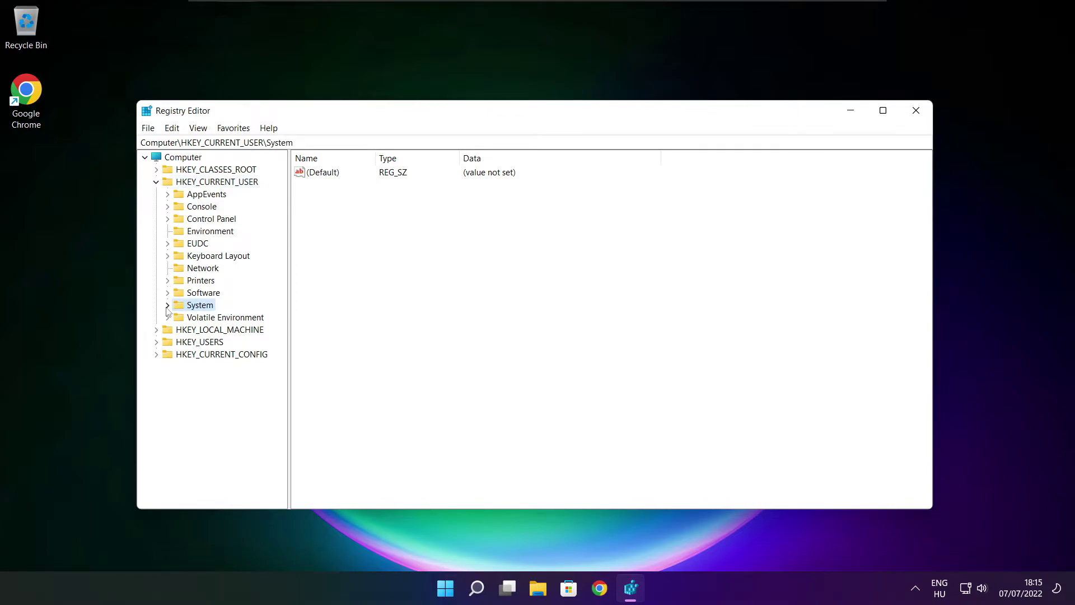
pyautogui.click(168, 305)
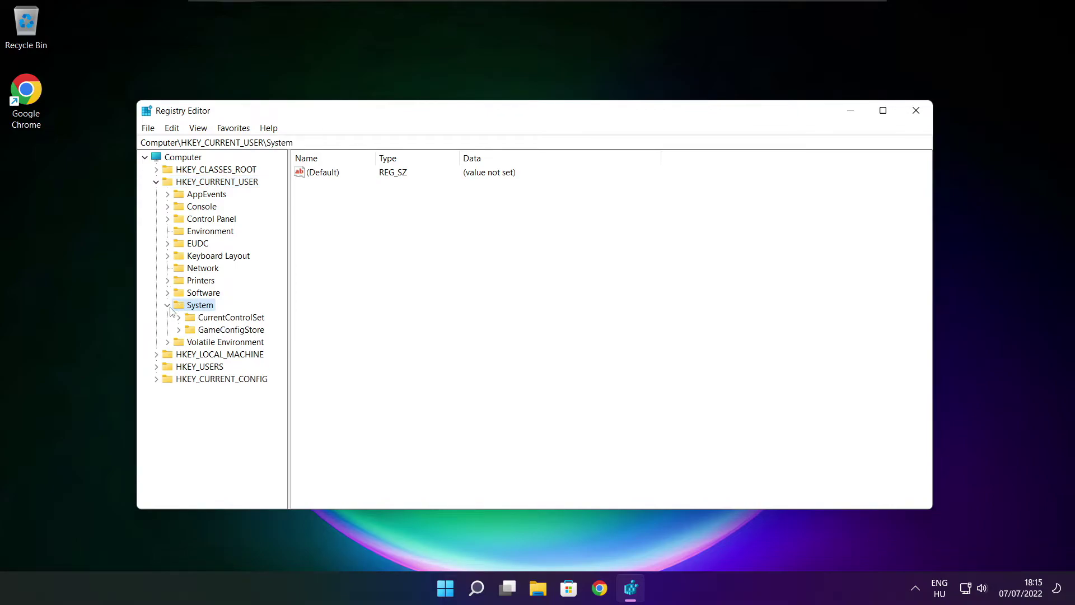
pyautogui.click(198, 329)
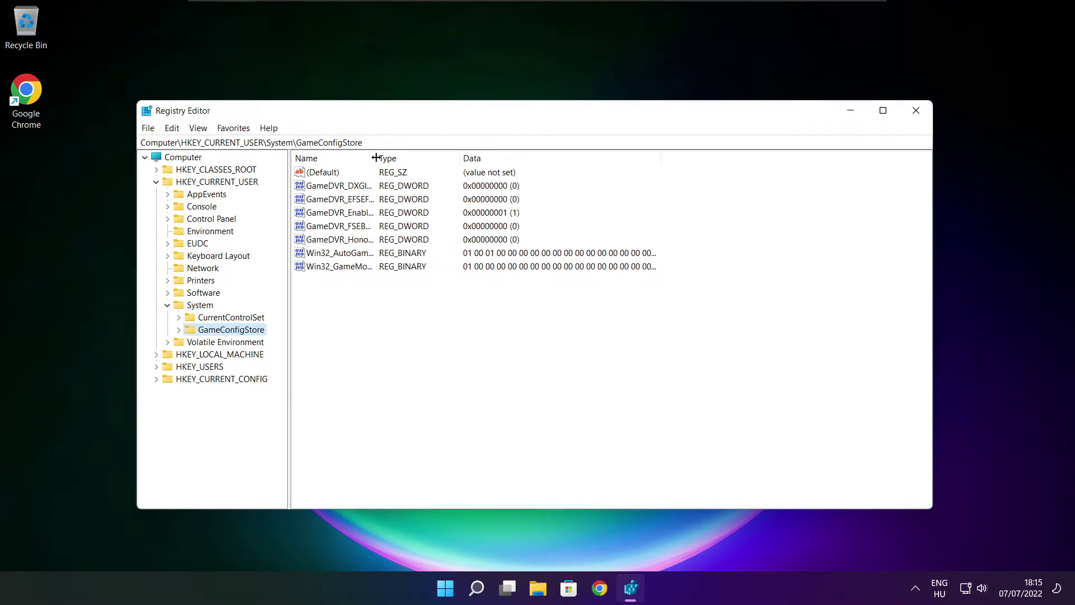
pyautogui.moveTo(377, 159); pyautogui.dragTo(473, 158)
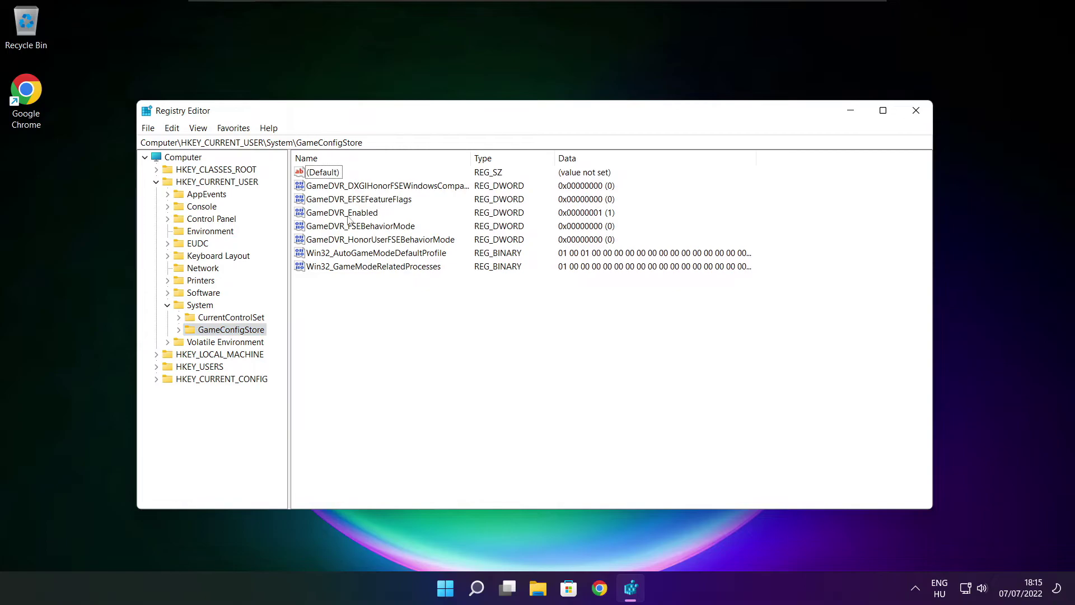
# Set GameDVR_Enabled to 0 and collapse the HKEY_CURRENT_USER branch.
pyautogui.click(340, 213)
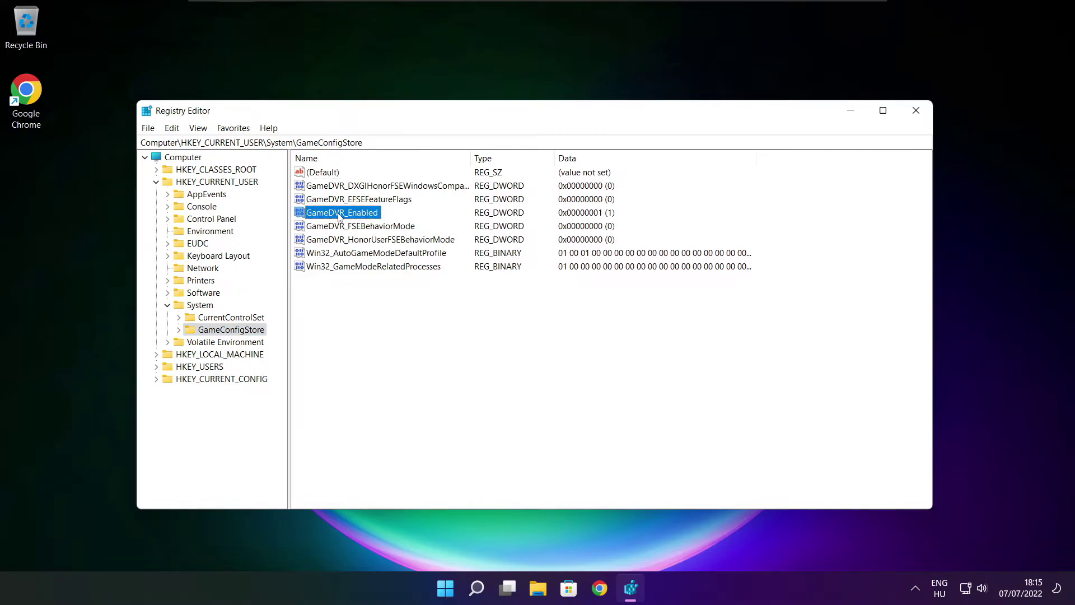
pyautogui.doubleClick(341, 213)
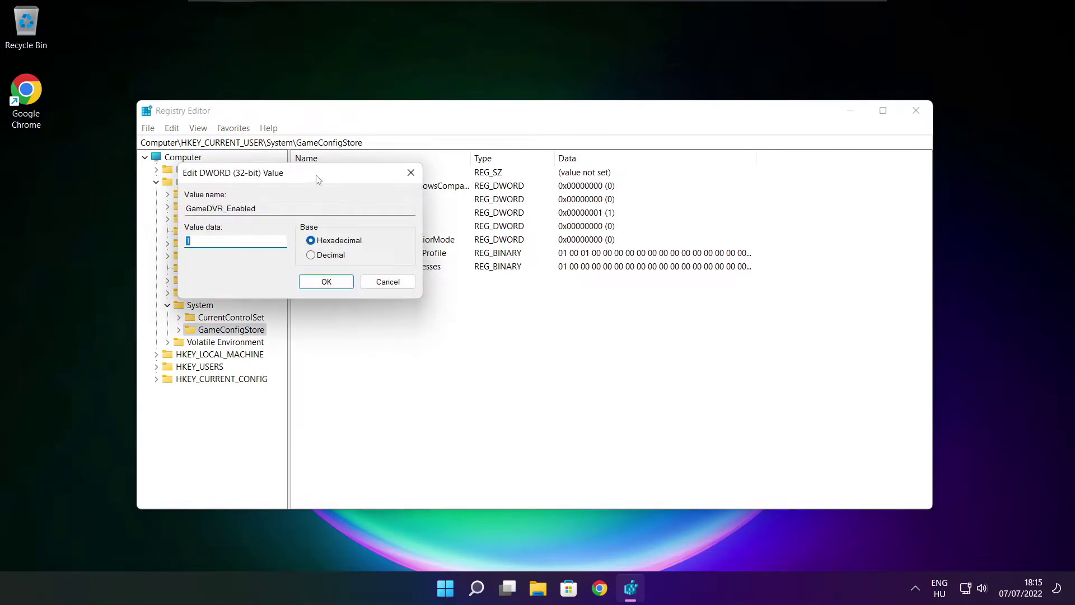
pyautogui.moveTo(318, 179); pyautogui.dragTo(566, 221)
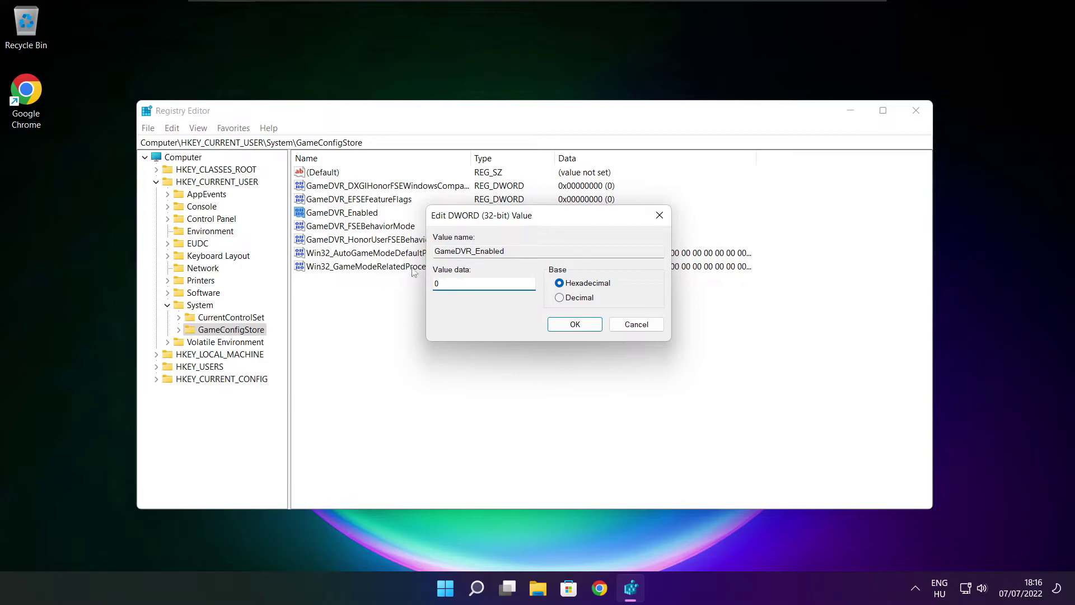
pyautogui.click(574, 324)
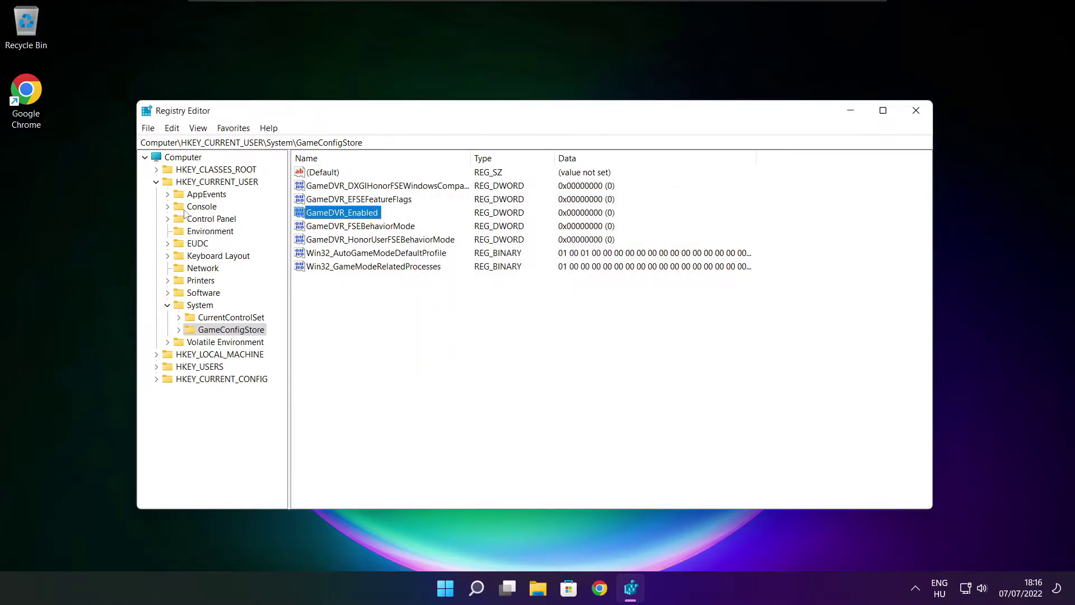
pyautogui.click(156, 182)
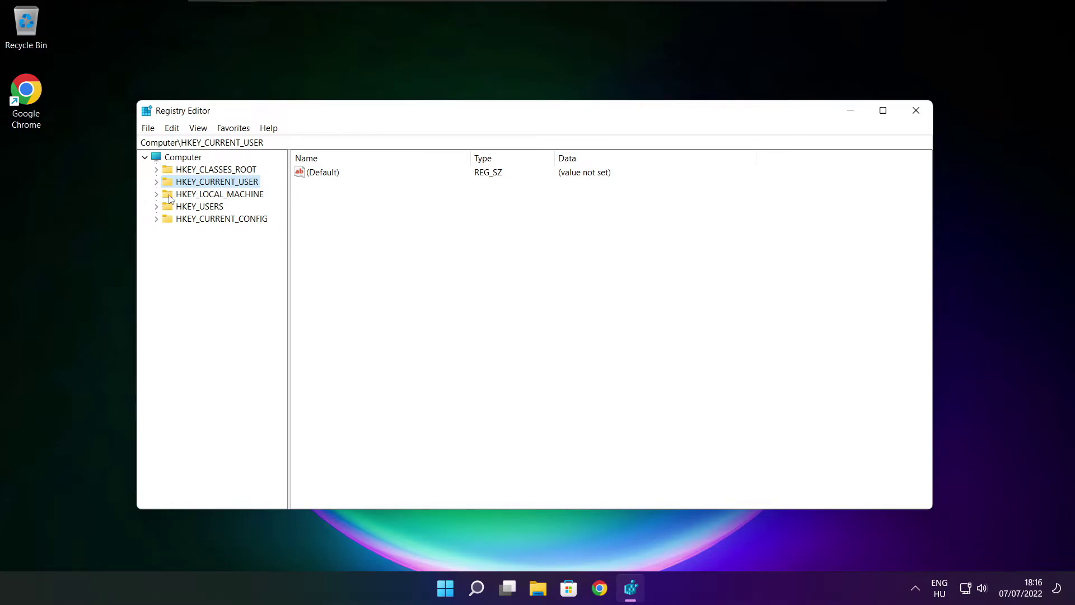
# Expand HKEY_LOCAL_MACHINE\SOFTWARE\Microsoft in the key tree.
pyautogui.click(176, 195)
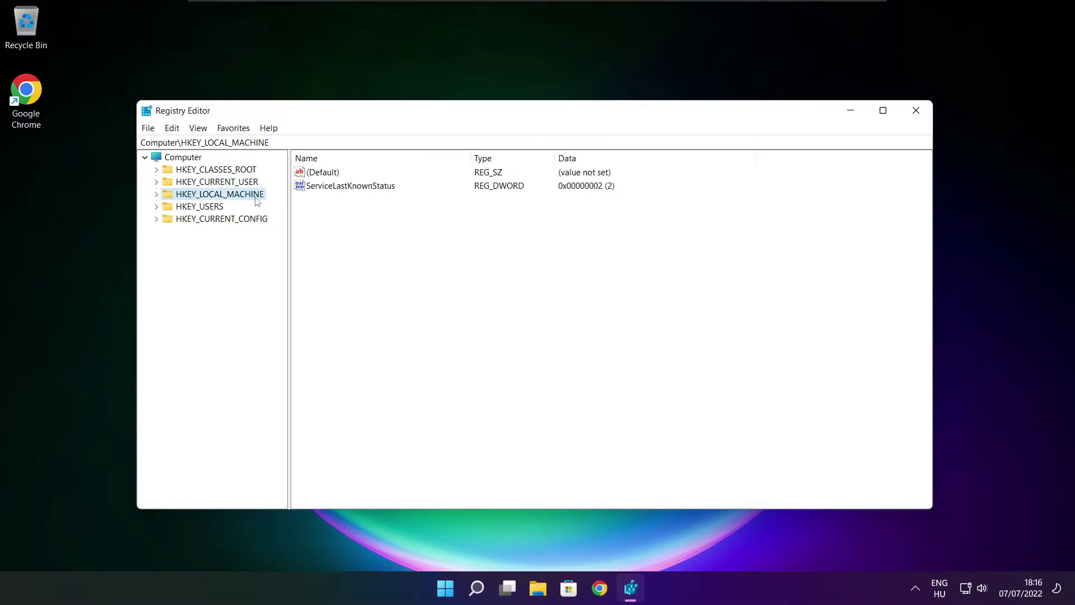
pyautogui.click(157, 194)
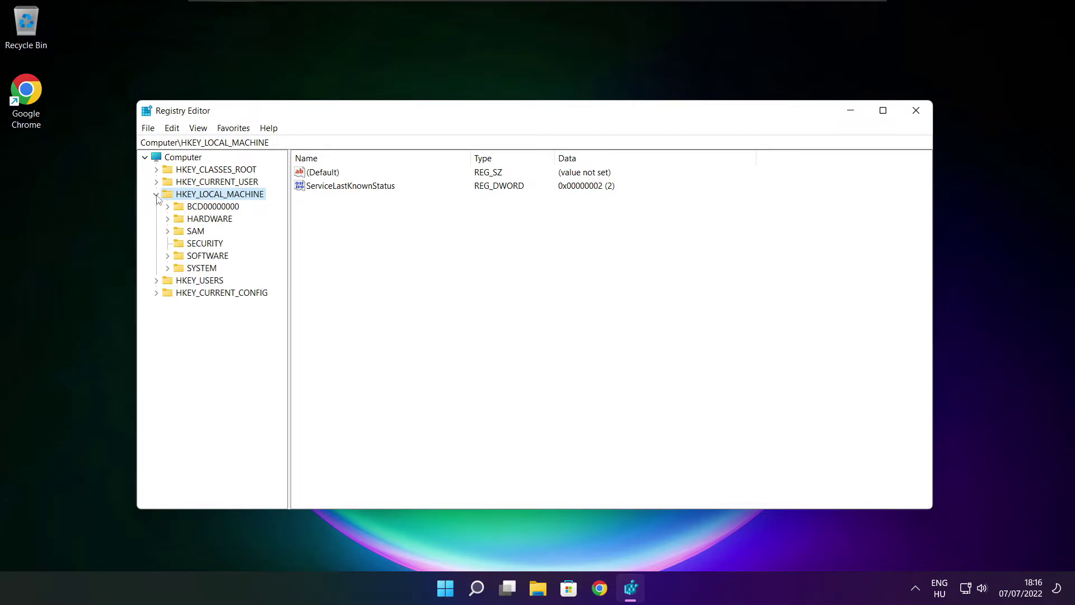
pyautogui.click(193, 258)
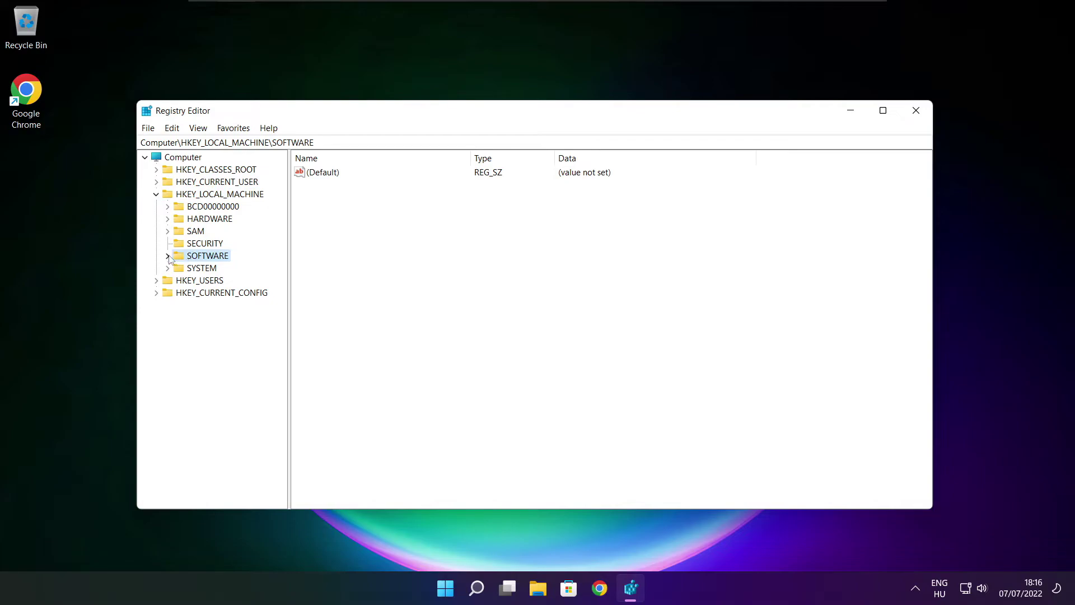
pyautogui.click(169, 255)
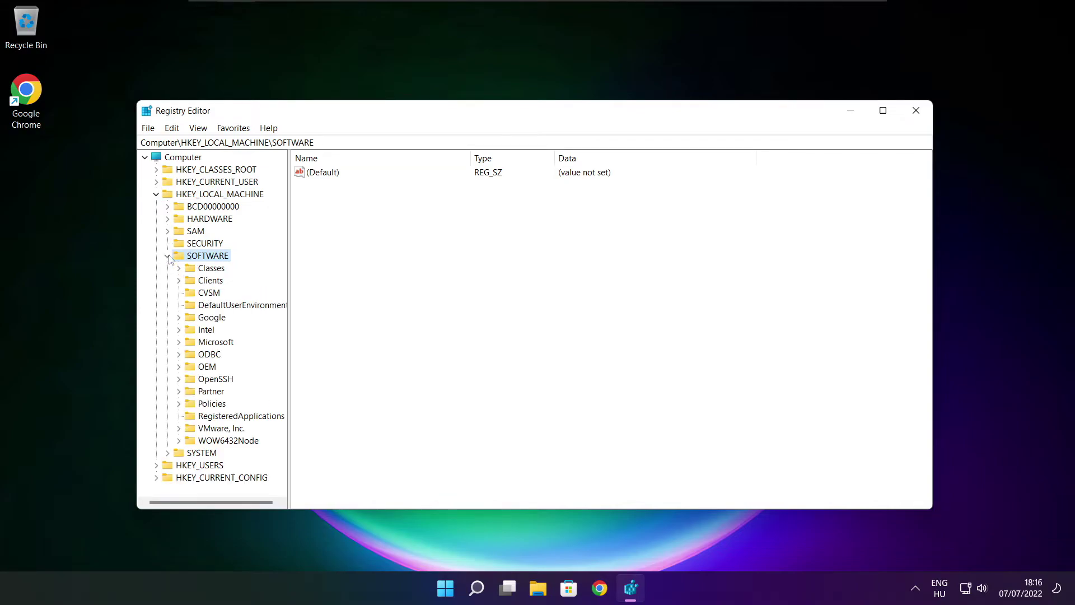
pyautogui.click(216, 342)
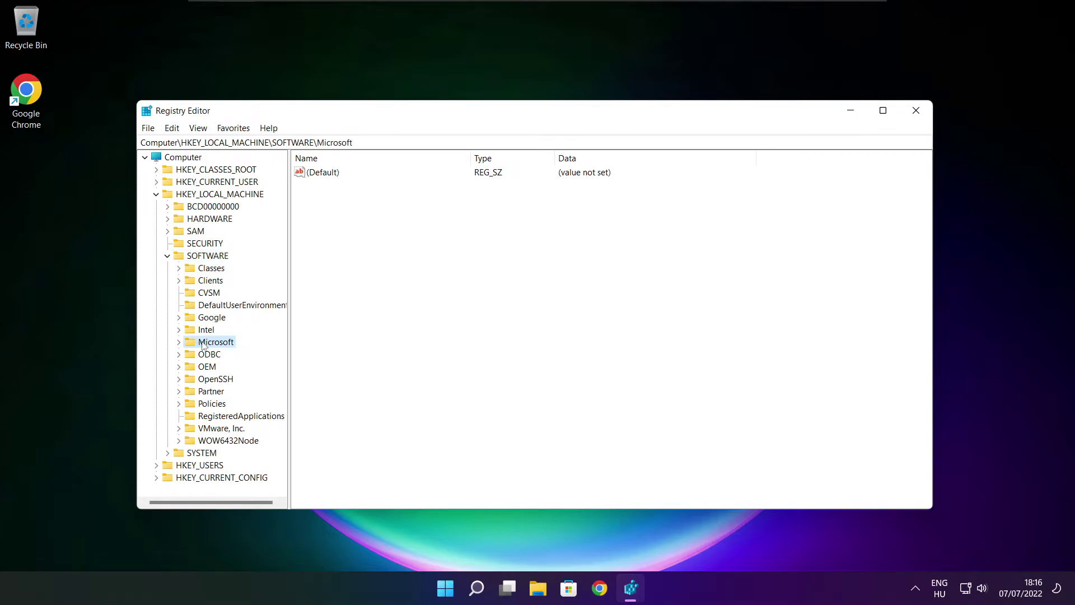
pyautogui.click(179, 342)
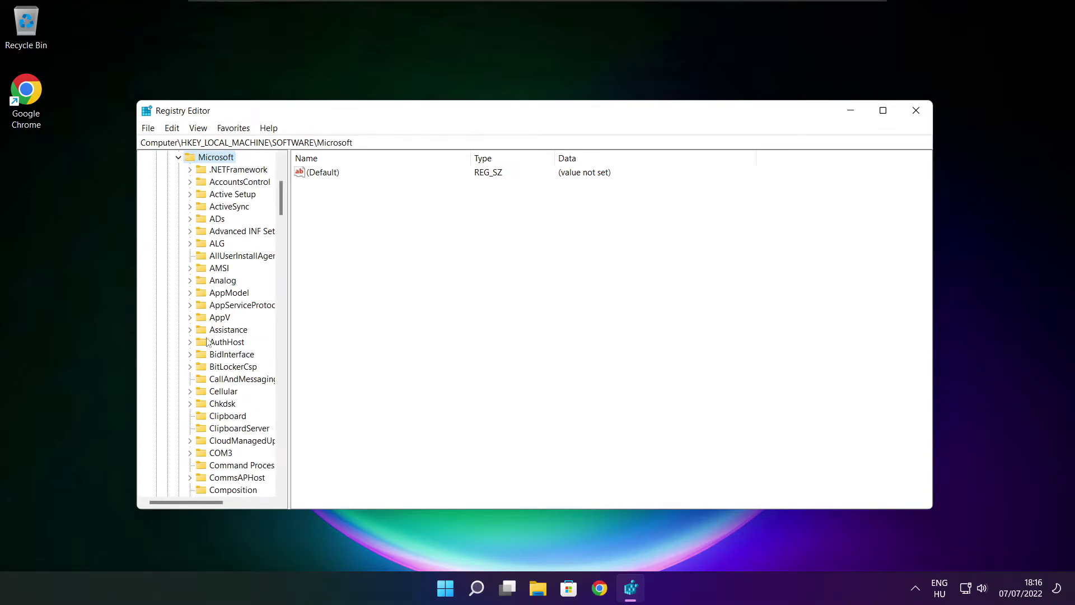
pyautogui.scroll(-4, 220, 335)
pyautogui.scroll(-4, 220, 334)
pyautogui.scroll(-4, 221, 334)
pyautogui.scroll(-4, 220, 334)
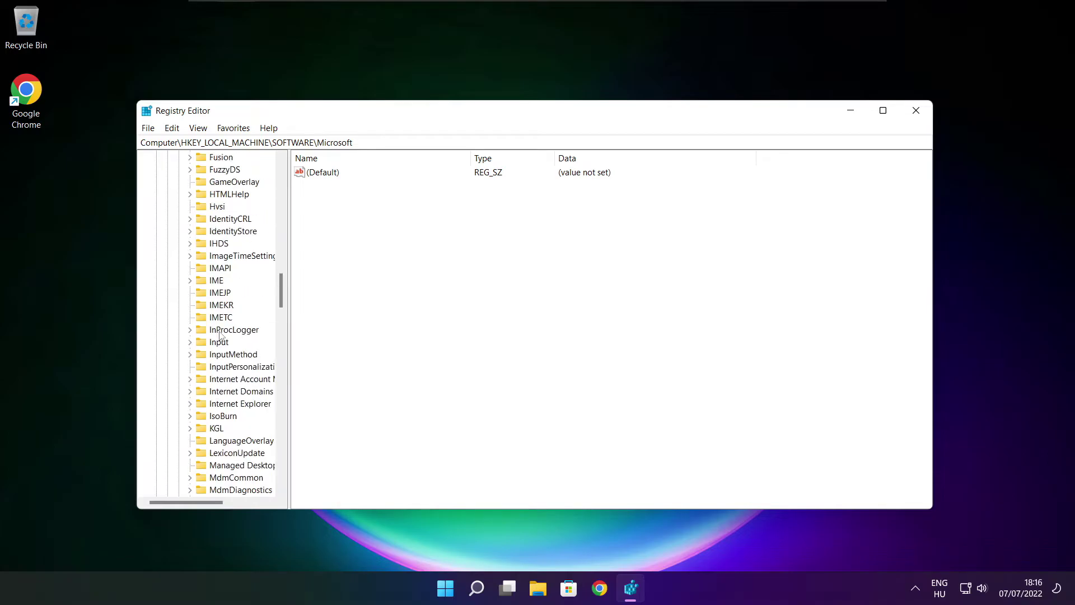
pyautogui.scroll(-4, 220, 334)
pyautogui.scroll(-4, 221, 334)
pyautogui.scroll(-4, 220, 334)
pyautogui.scroll(-5, 223, 334)
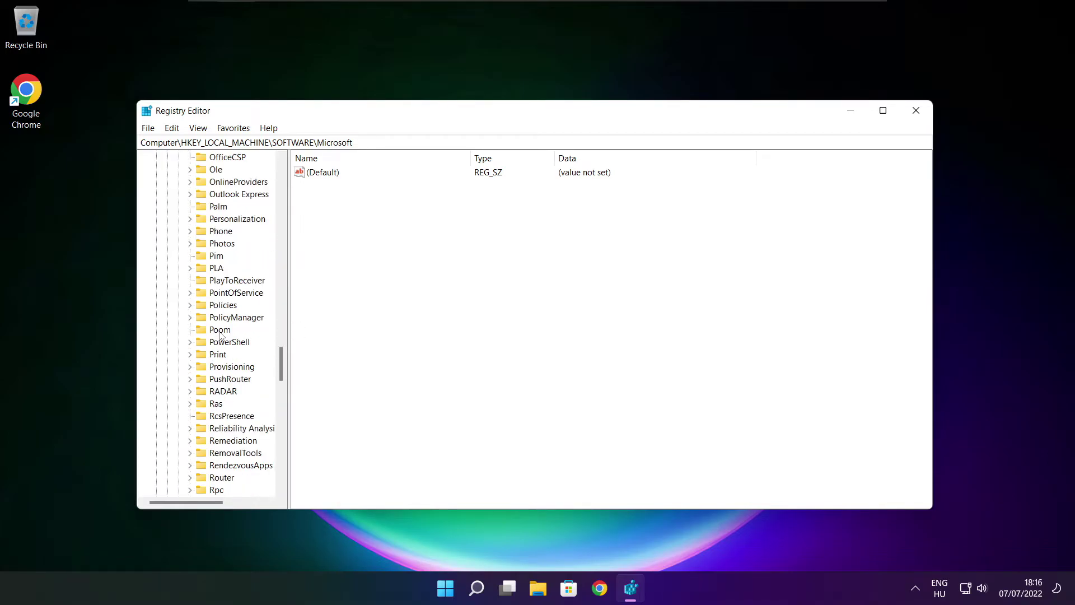
pyautogui.scroll(-1, 222, 334)
pyautogui.scroll(1, 222, 327)
# Open PolicyManager\default\ApplicationManagement\AllowGameDVR and select its 'value' entry, currently 1.
pyautogui.click(208, 319)
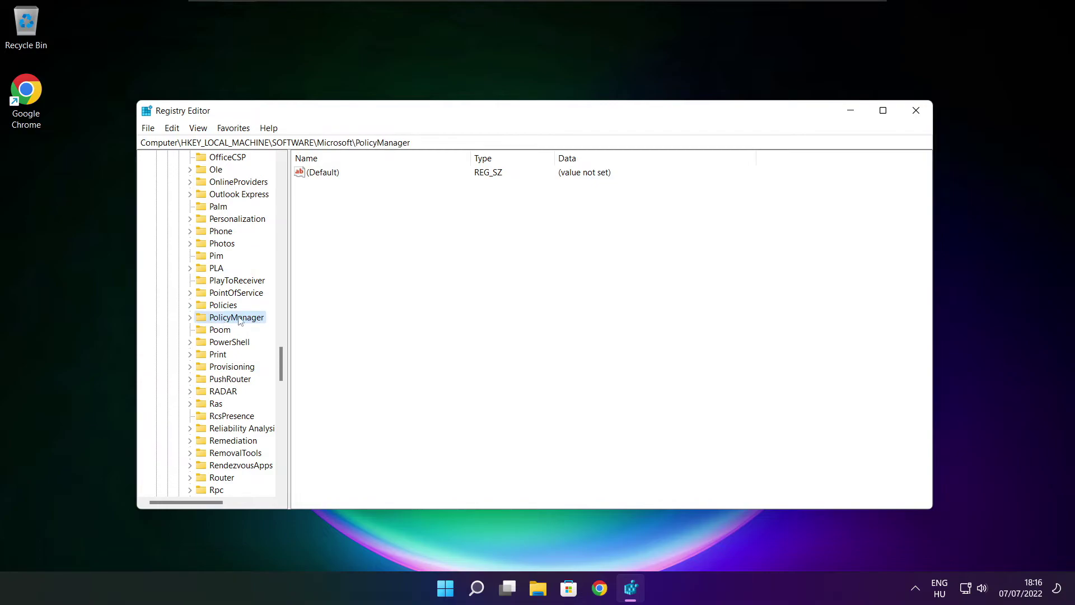
pyautogui.click(191, 318)
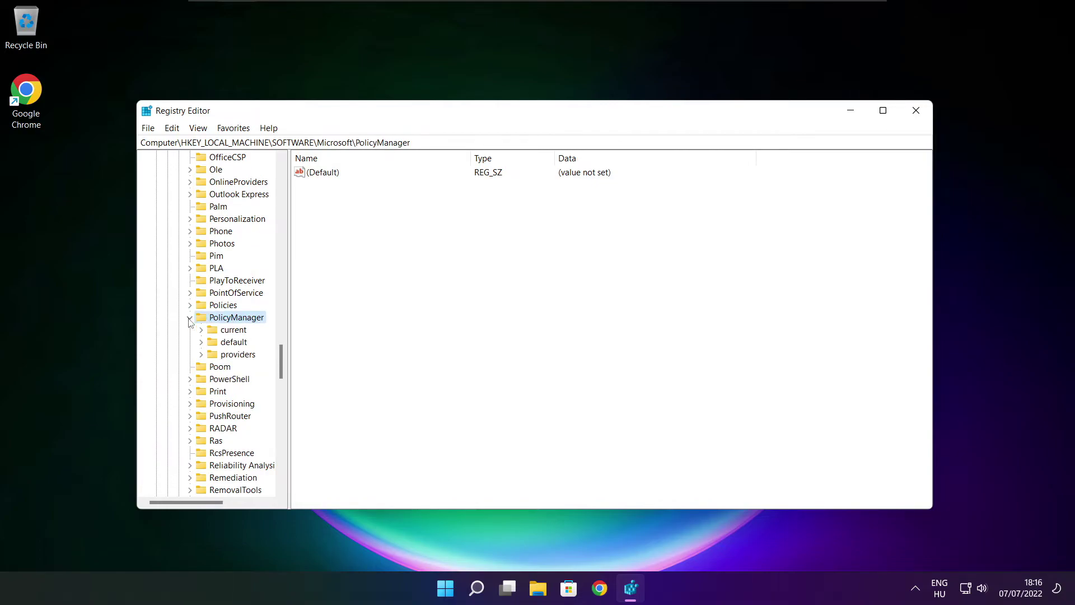
pyautogui.click(233, 342)
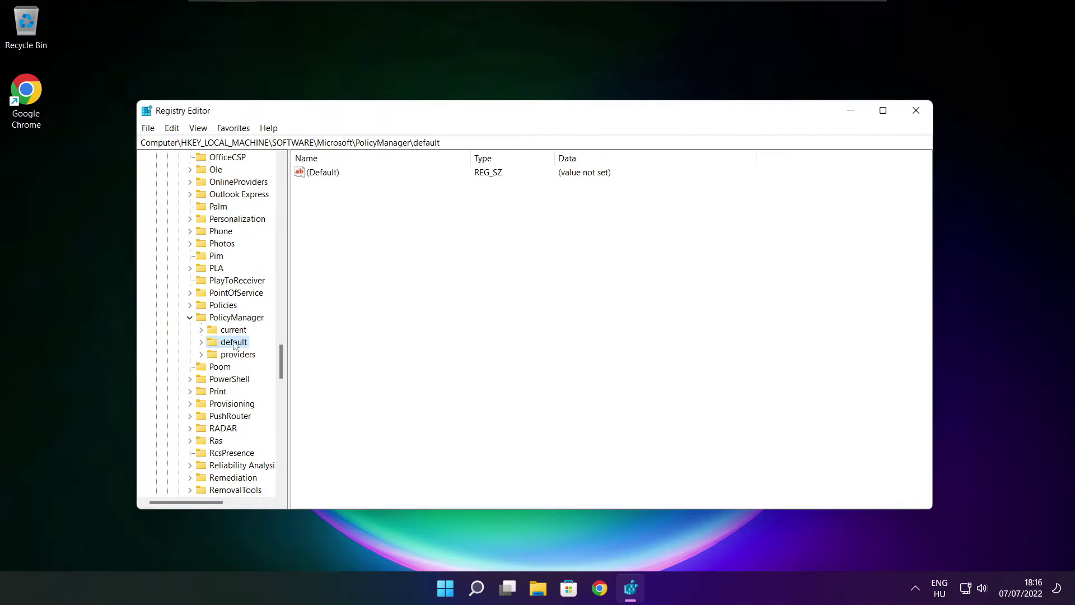
pyautogui.click(202, 341)
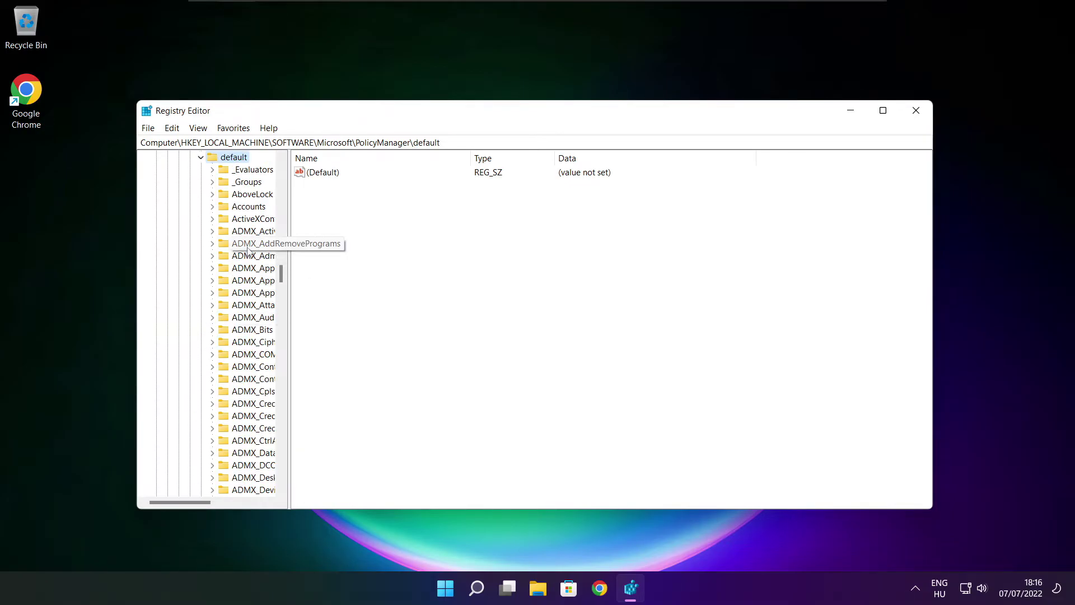
pyautogui.scroll(-5, 249, 248)
pyautogui.scroll(-5, 249, 249)
pyautogui.scroll(-5, 248, 250)
pyautogui.scroll(-5, 249, 249)
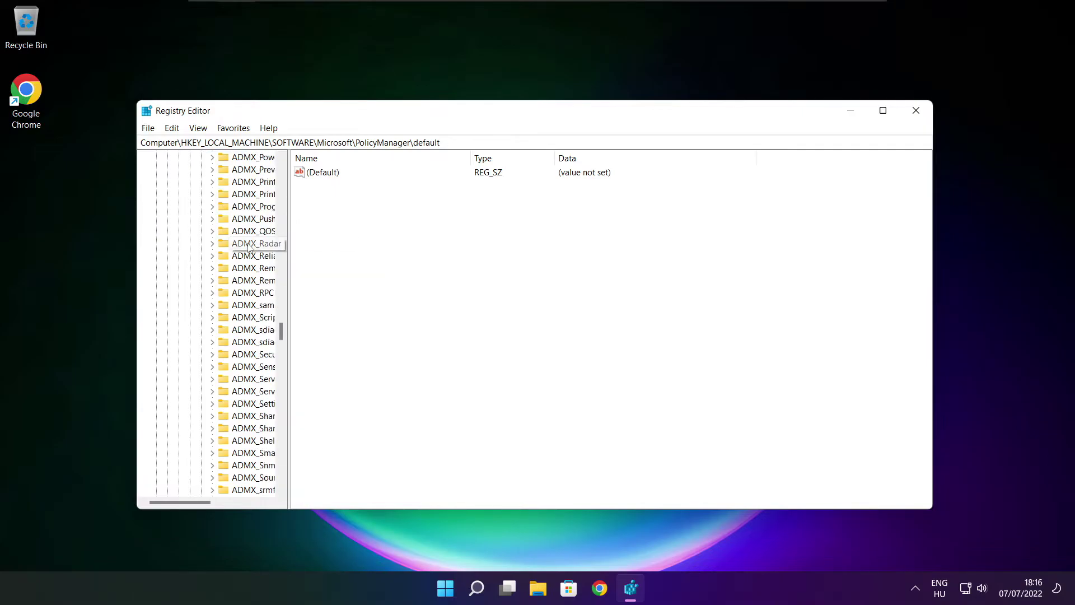
pyautogui.scroll(-5, 252, 248)
pyautogui.scroll(-5, 252, 248)
pyautogui.moveTo(289, 245); pyautogui.dragTo(351, 245)
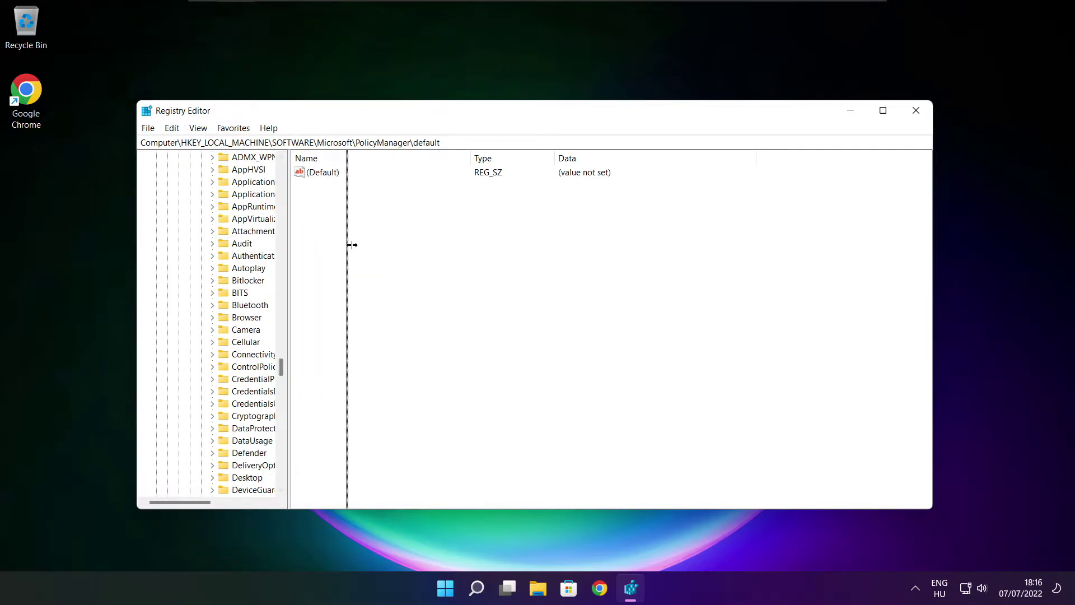
pyautogui.scroll(1, 308, 246)
pyautogui.click(252, 232)
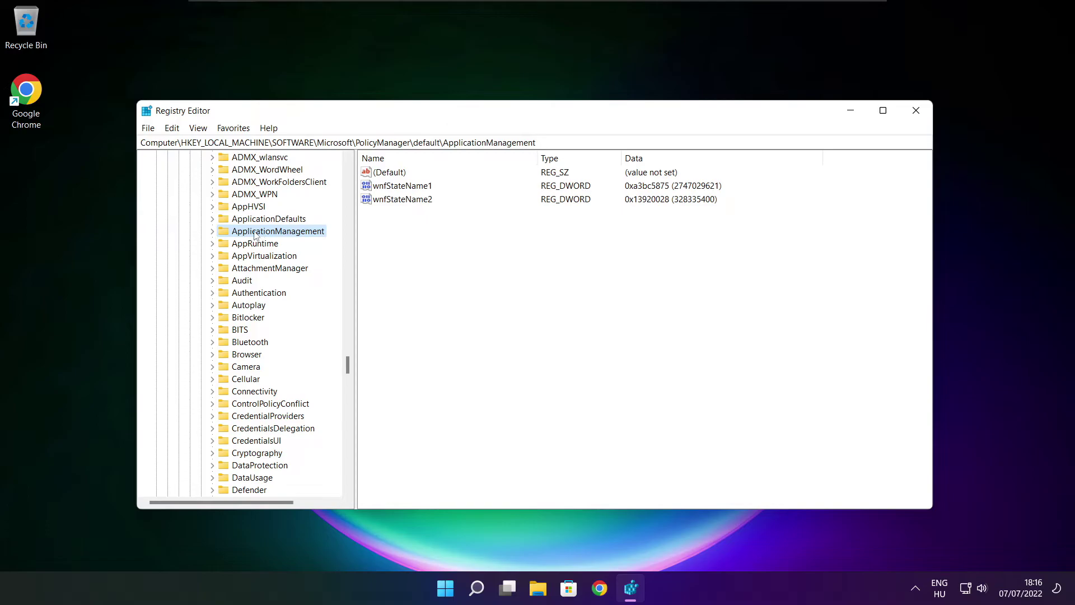
pyautogui.click(212, 231)
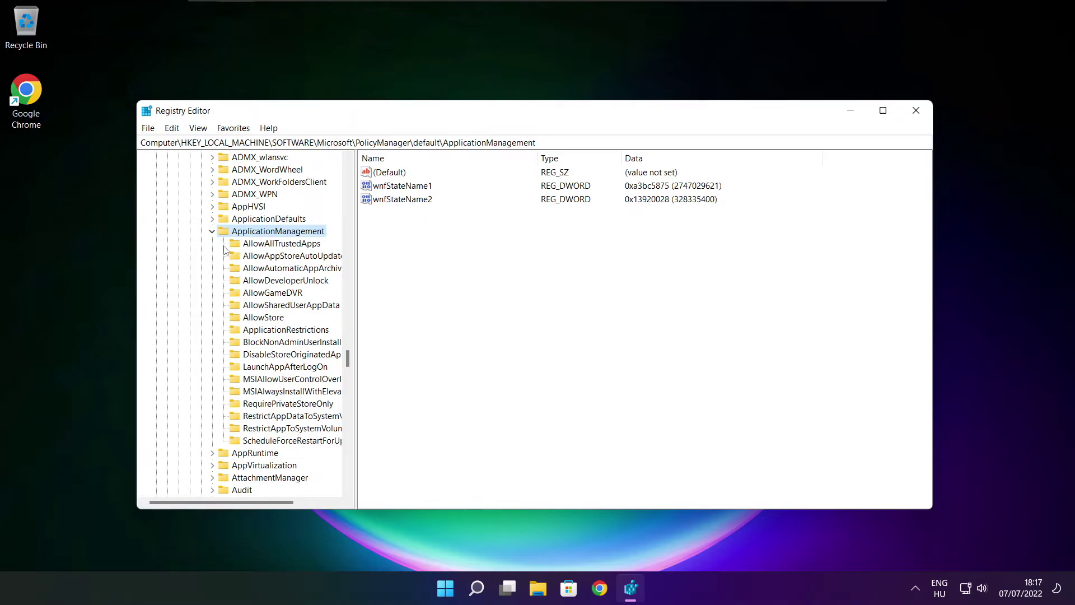
pyautogui.moveTo(356, 286); pyautogui.dragTo(367, 282)
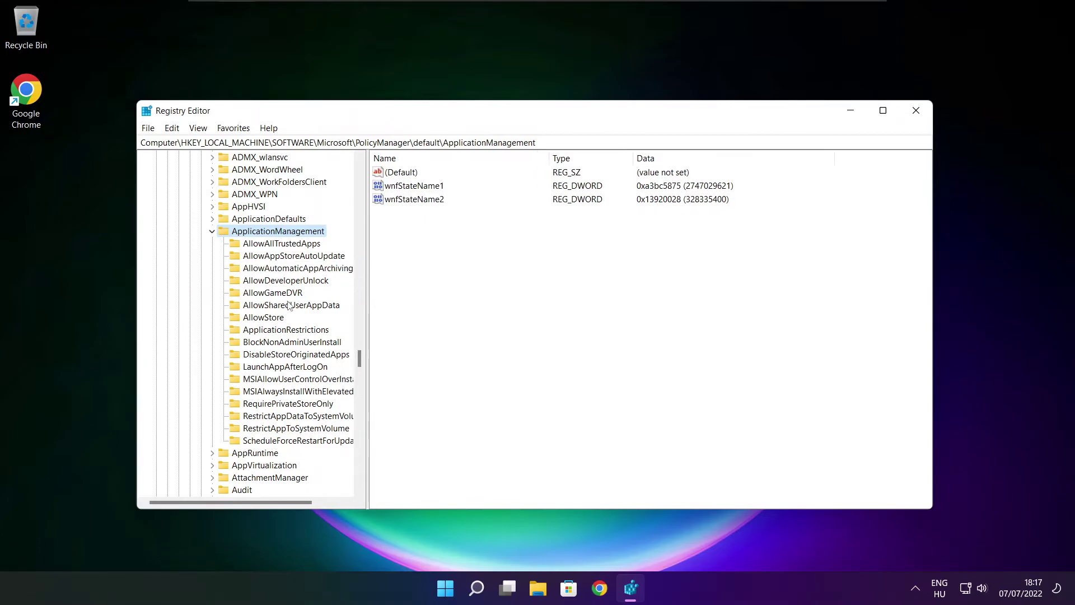
pyautogui.click(272, 293)
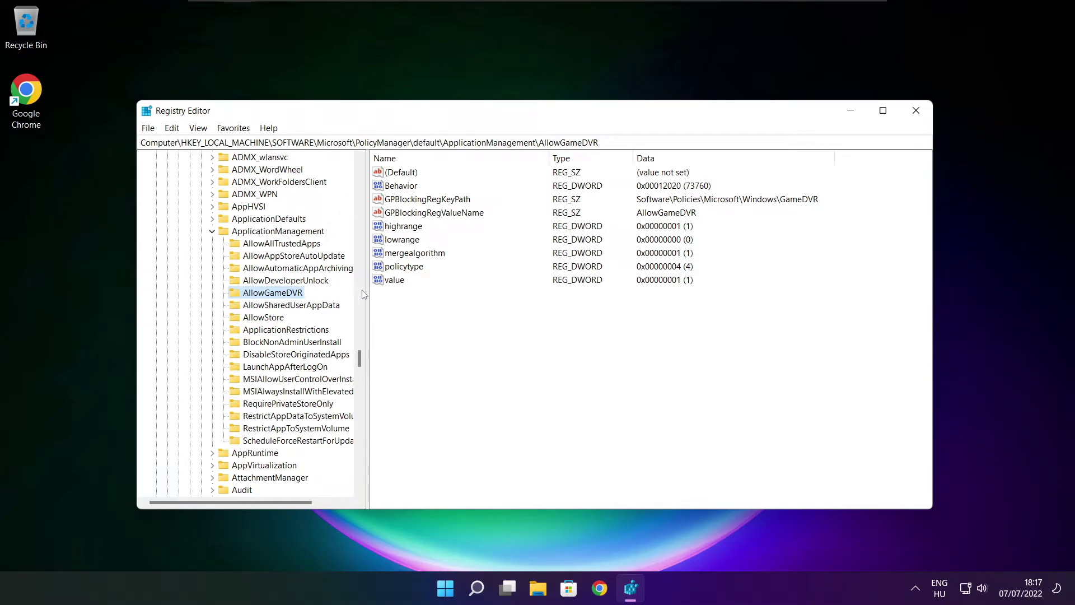
pyautogui.click(394, 279)
# Change AllowGameDVR's 'value' DWORD from 1 to 0, then close Registry Editor.
pyautogui.doubleClick(397, 281)
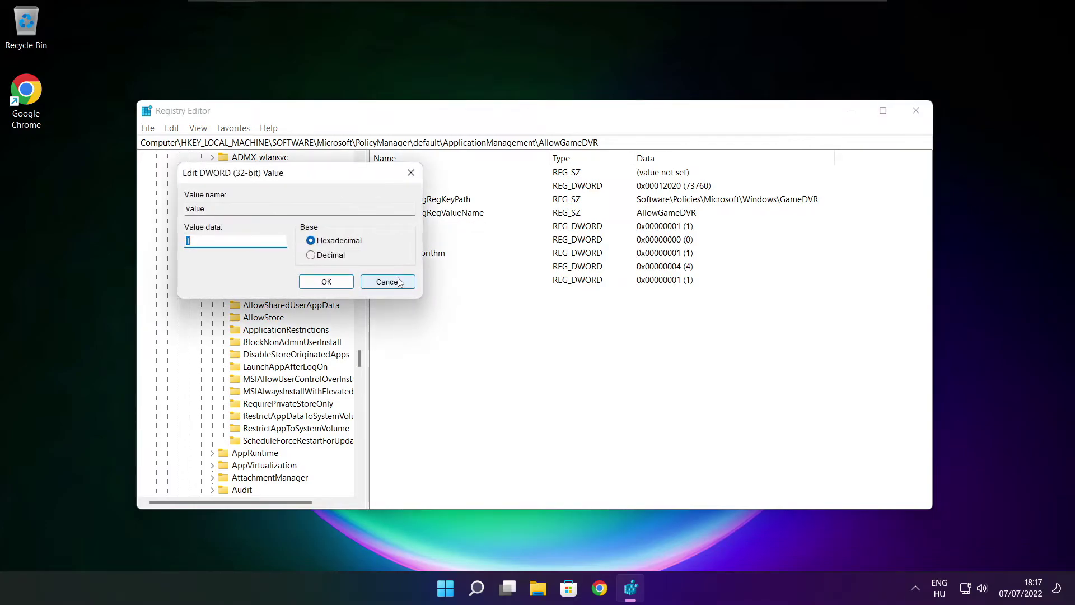
pyautogui.moveTo(285, 173)
pyautogui.mouseDown()
pyautogui.moveTo(421, 211)
pyautogui.moveTo(544, 223)
pyautogui.mouseUp()
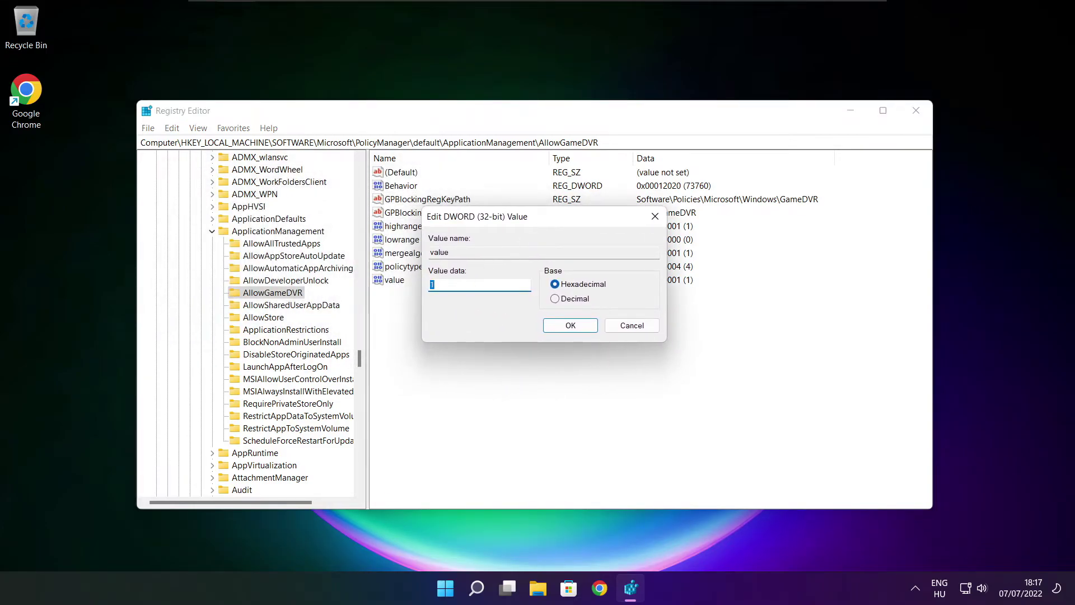
pyautogui.write('0')
pyautogui.click(570, 326)
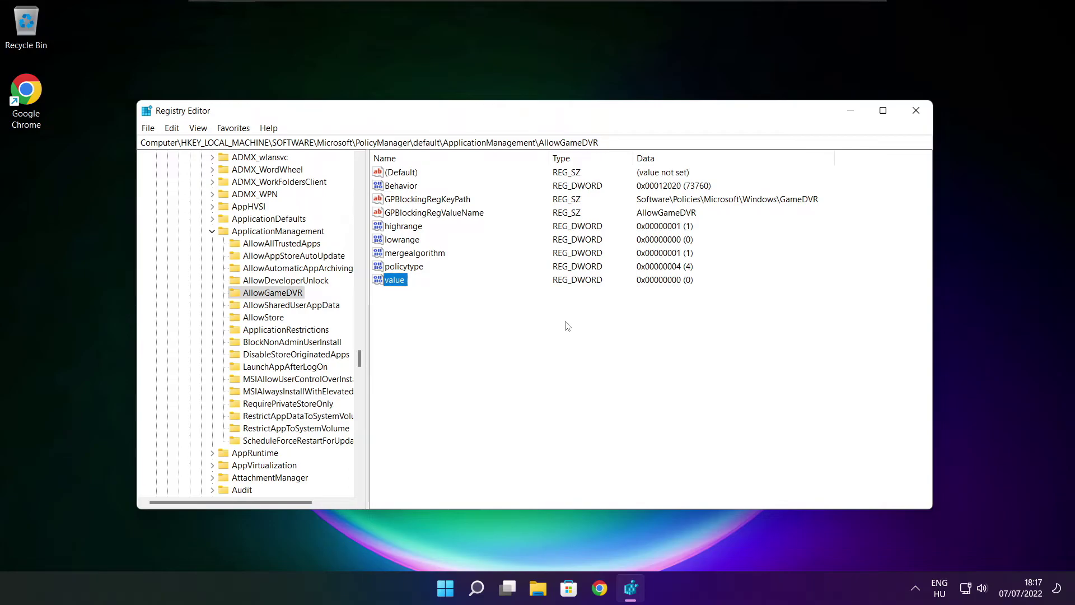
pyautogui.click(917, 112)
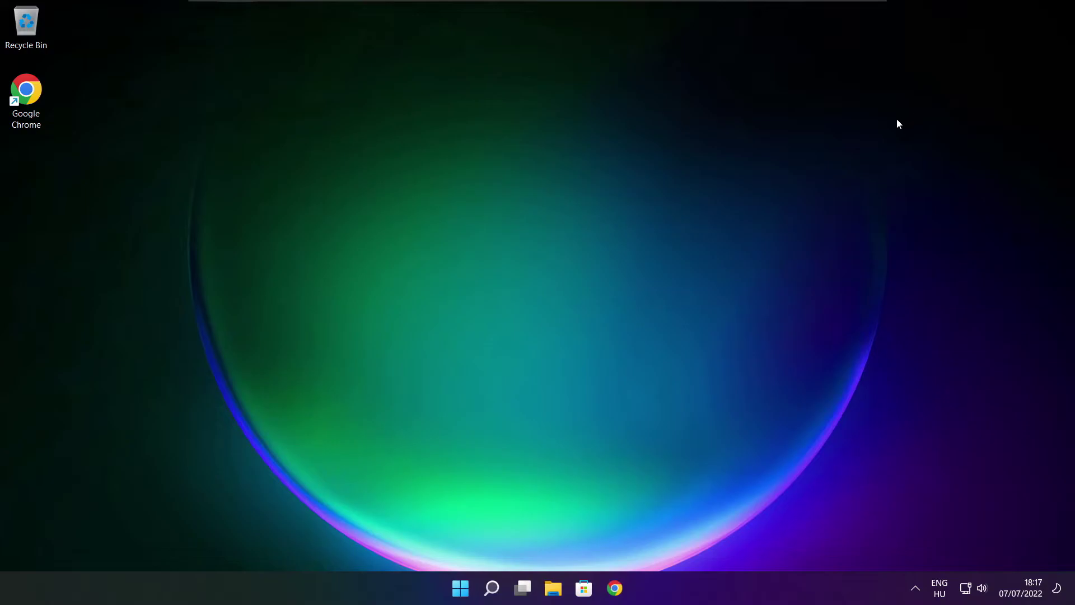
# Download dxwebsetup.exe from Microsoft's DirectX End-User Runtime Download Center page in Chrome.
pyautogui.click(616, 588)
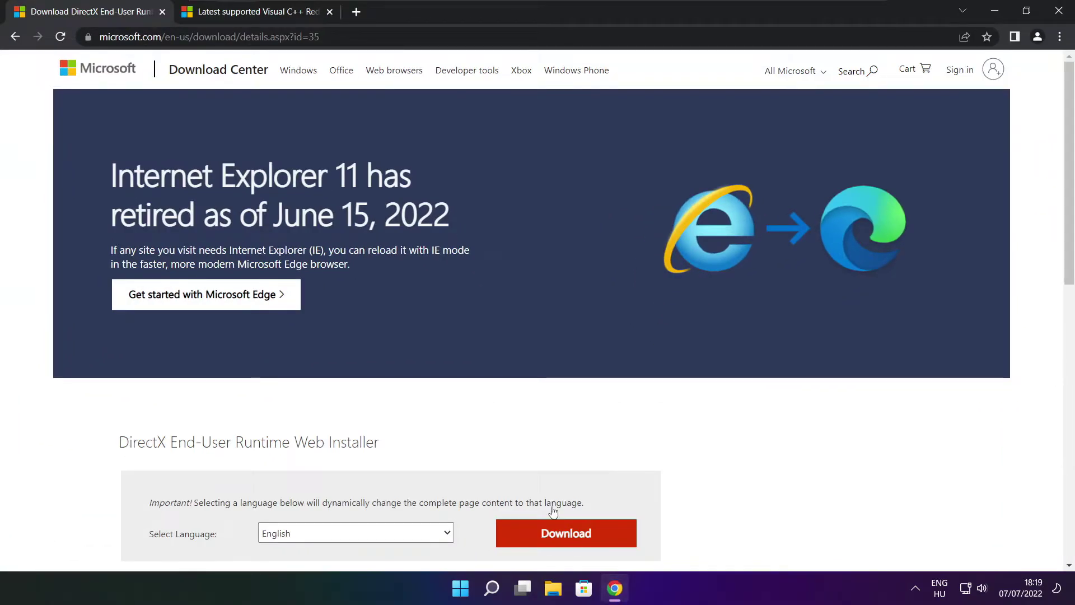
pyautogui.click(336, 37)
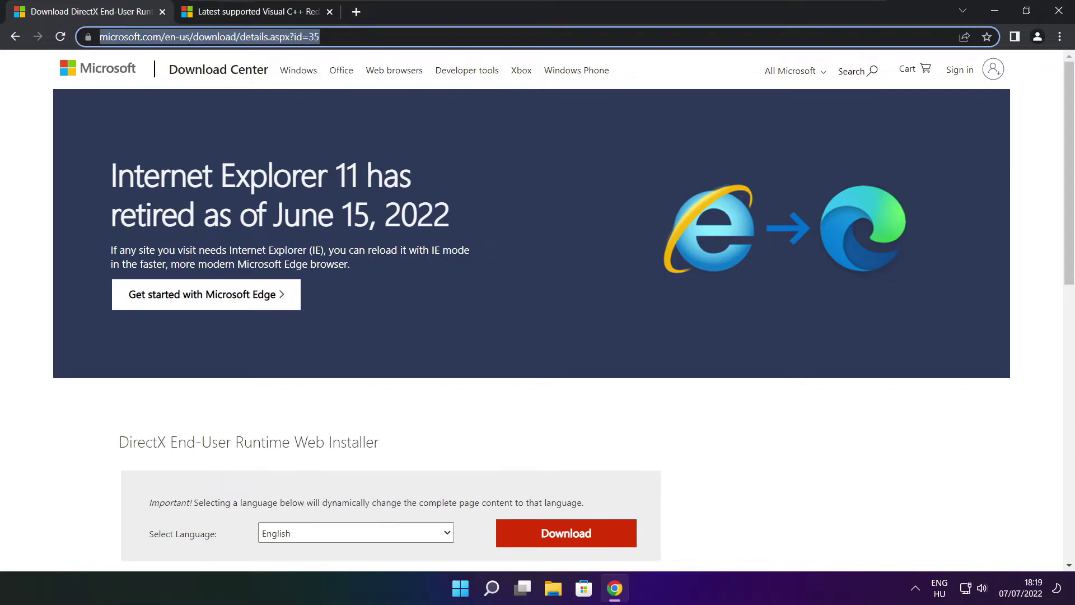
pyautogui.moveTo(323, 37); pyautogui.dragTo(190, 37)
pyautogui.press('End')
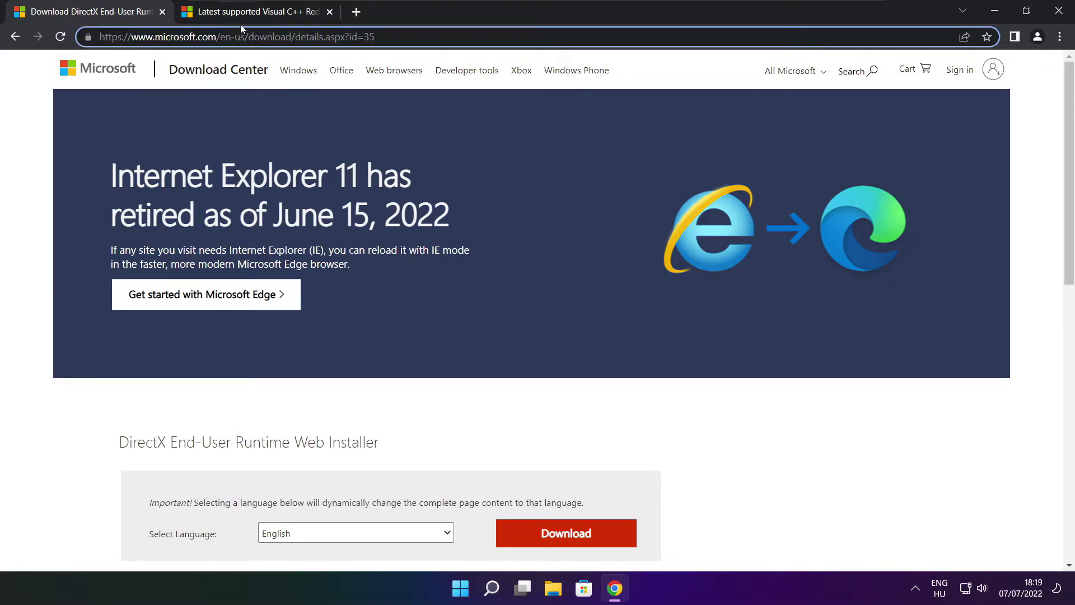
pyautogui.click(386, 407)
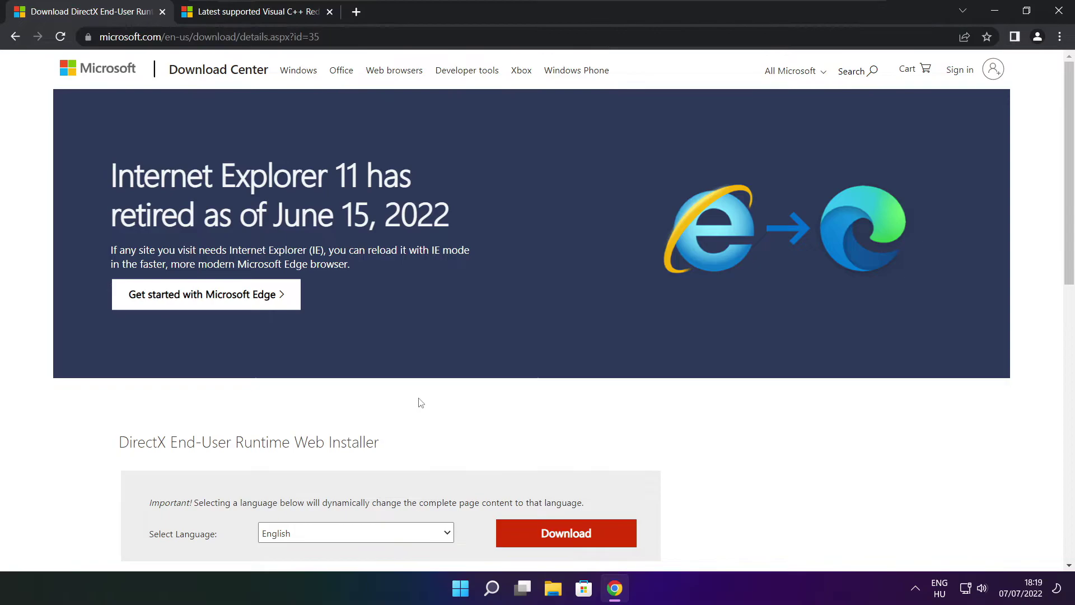
pyautogui.moveTo(1069, 172); pyautogui.dragTo(1069, 246)
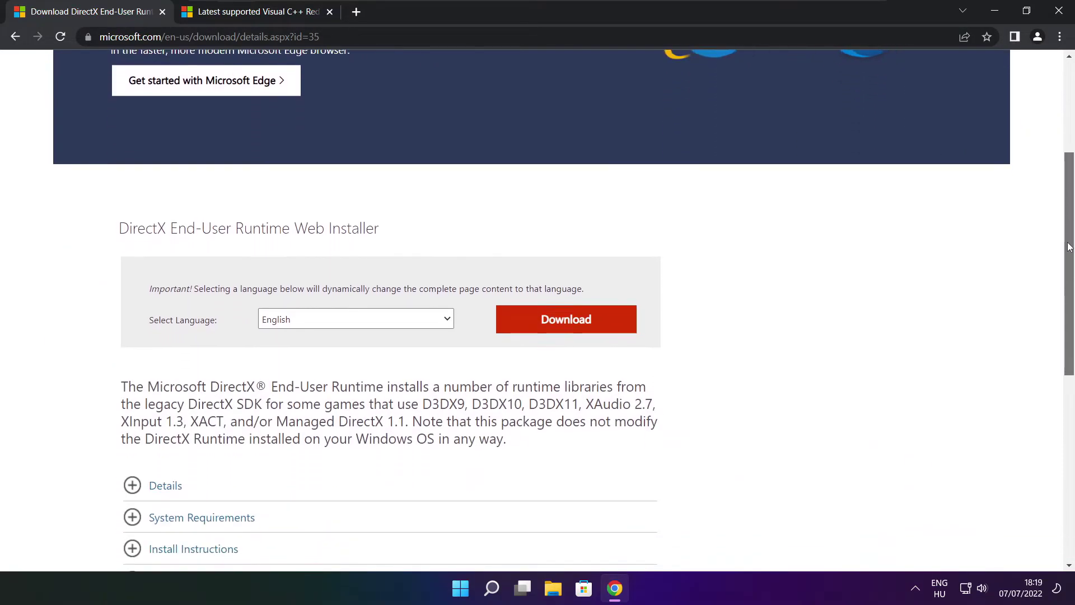
pyautogui.moveTo(399, 236); pyautogui.dragTo(96, 237)
pyautogui.click(457, 238)
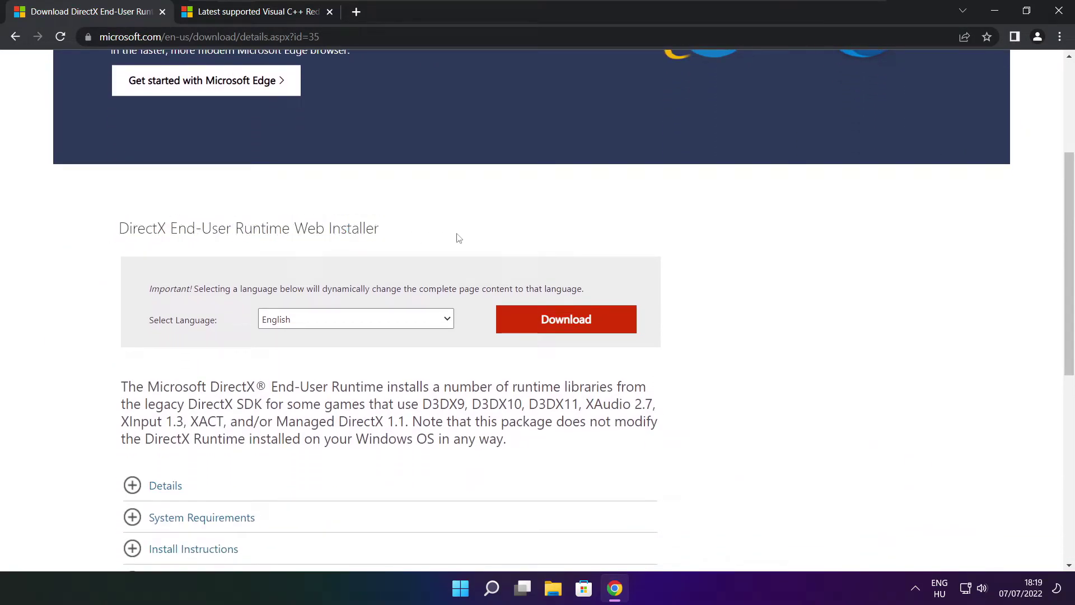
pyautogui.click(570, 322)
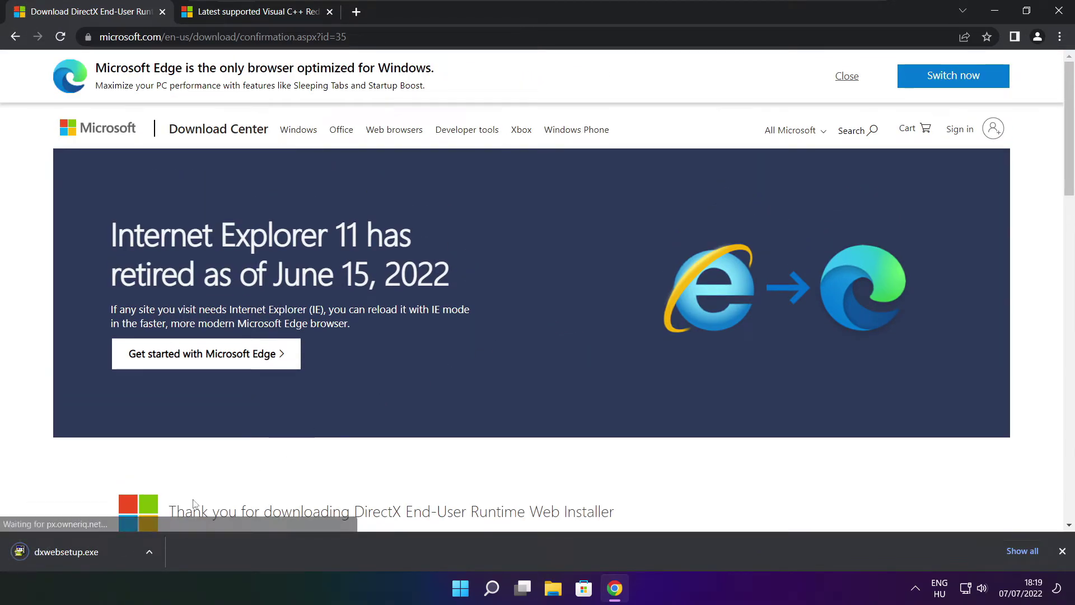
# Install DirectX via dxwebsetup.exe, accepting the license and declining the Bing Bar.
pyautogui.click(102, 552)
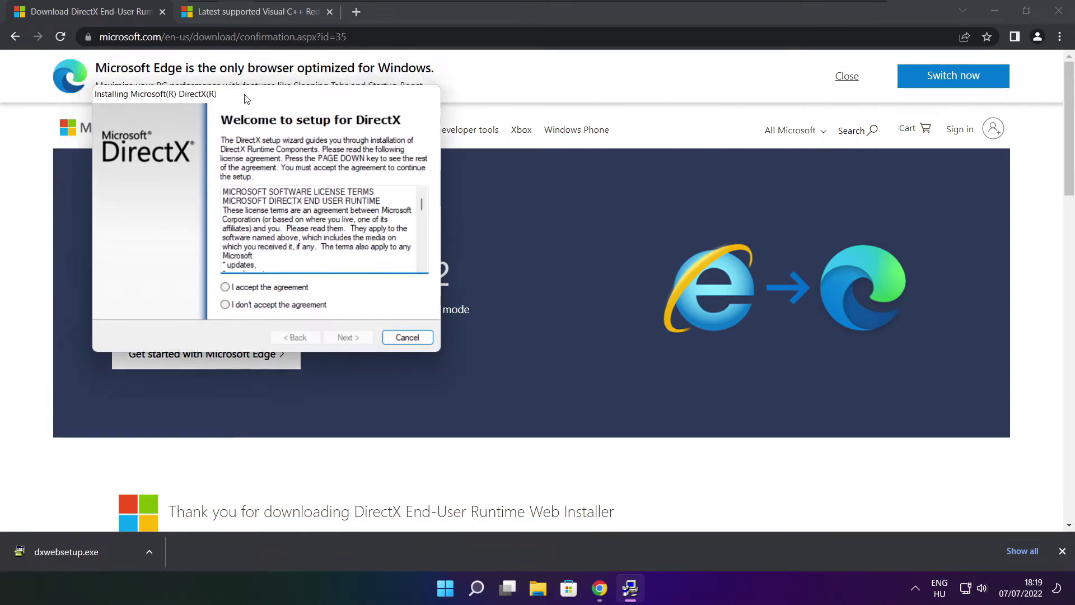
pyautogui.moveTo(239, 84); pyautogui.dragTo(515, 160)
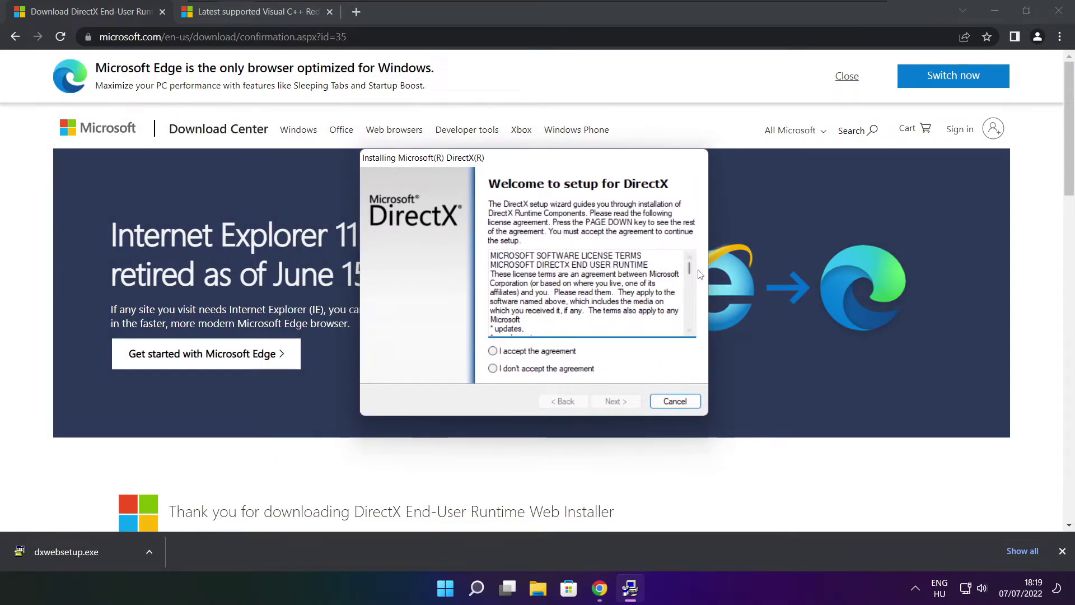
pyautogui.moveTo(689, 267); pyautogui.dragTo(689, 332)
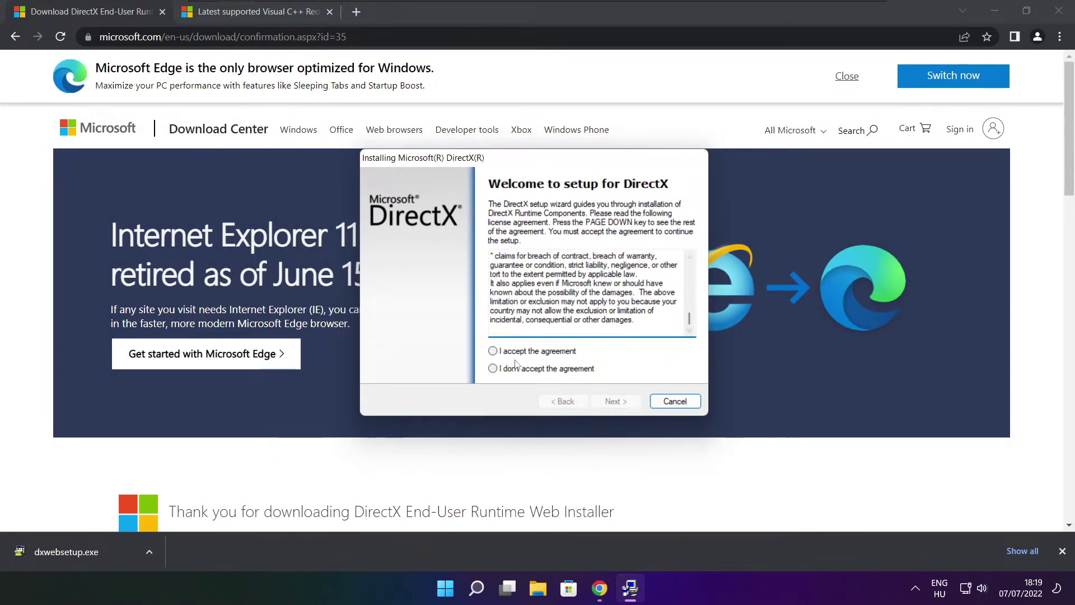
pyautogui.click(492, 352)
pyautogui.click(615, 400)
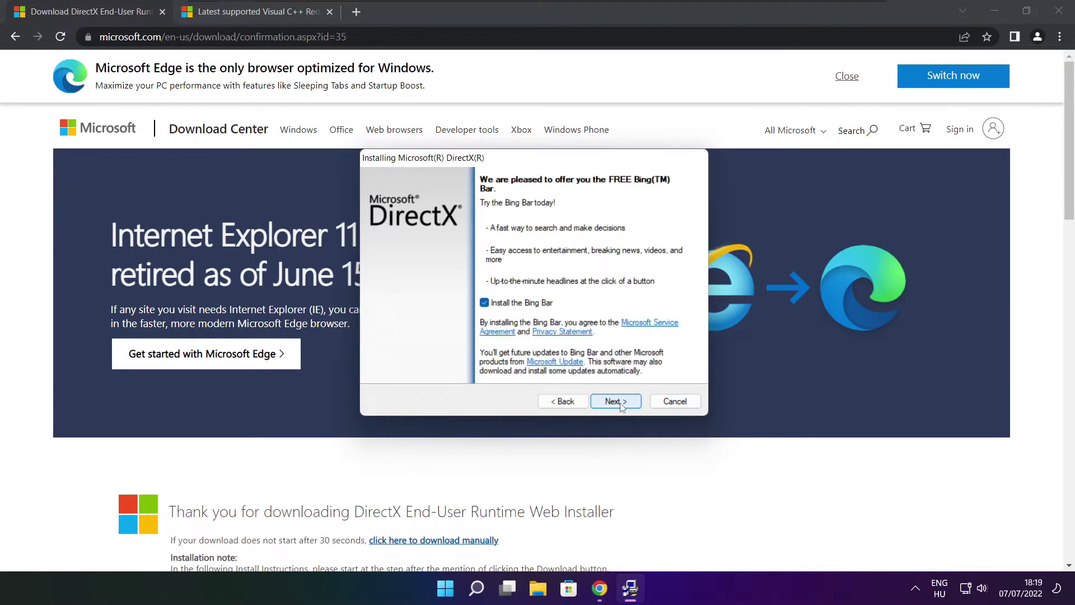
pyautogui.click(483, 302)
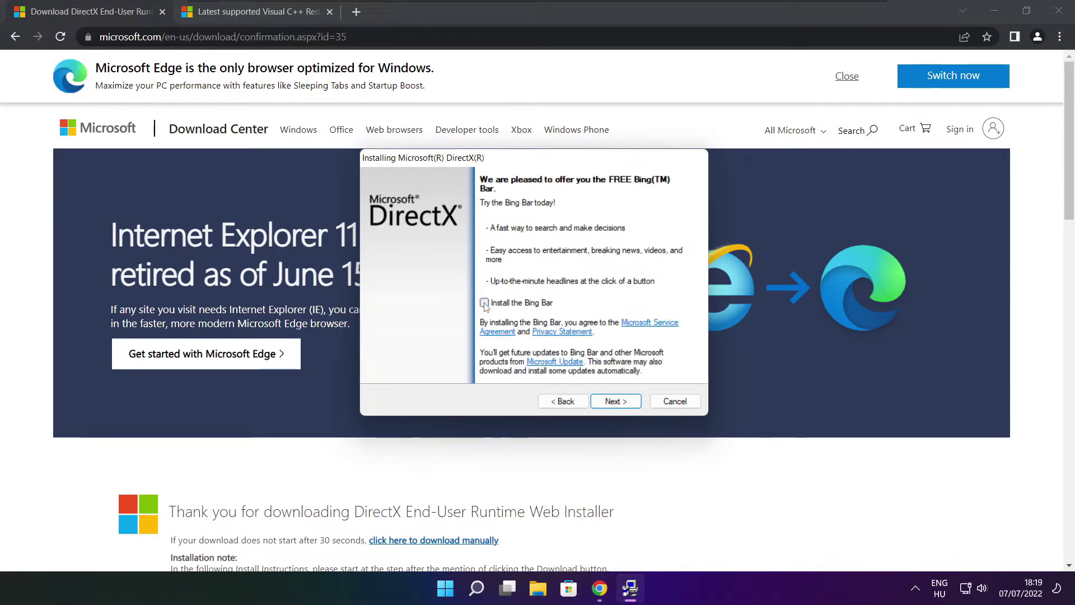
pyautogui.click(626, 406)
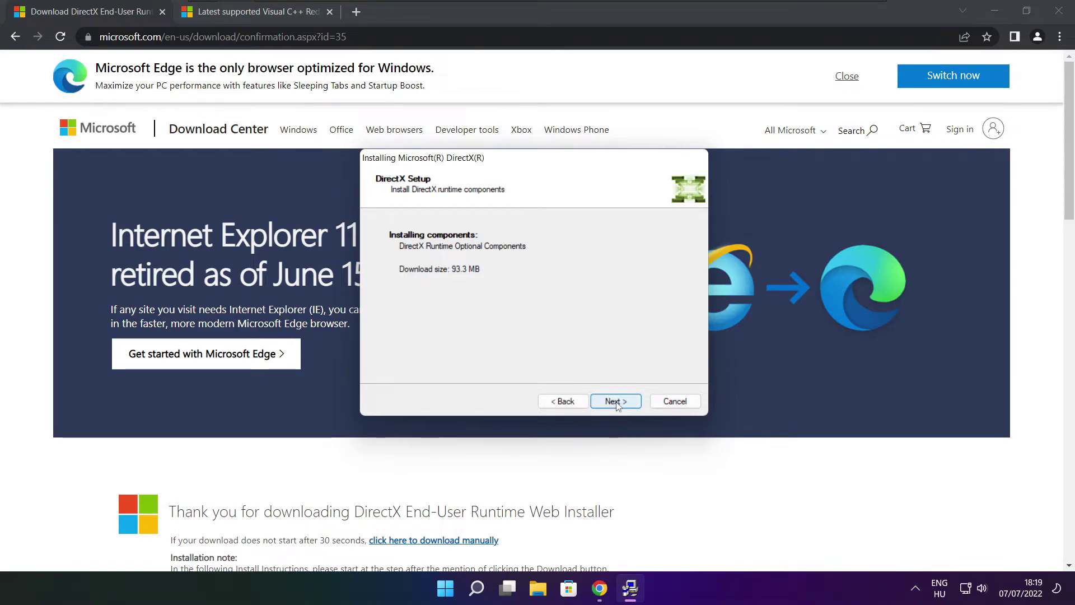
pyautogui.click(616, 401)
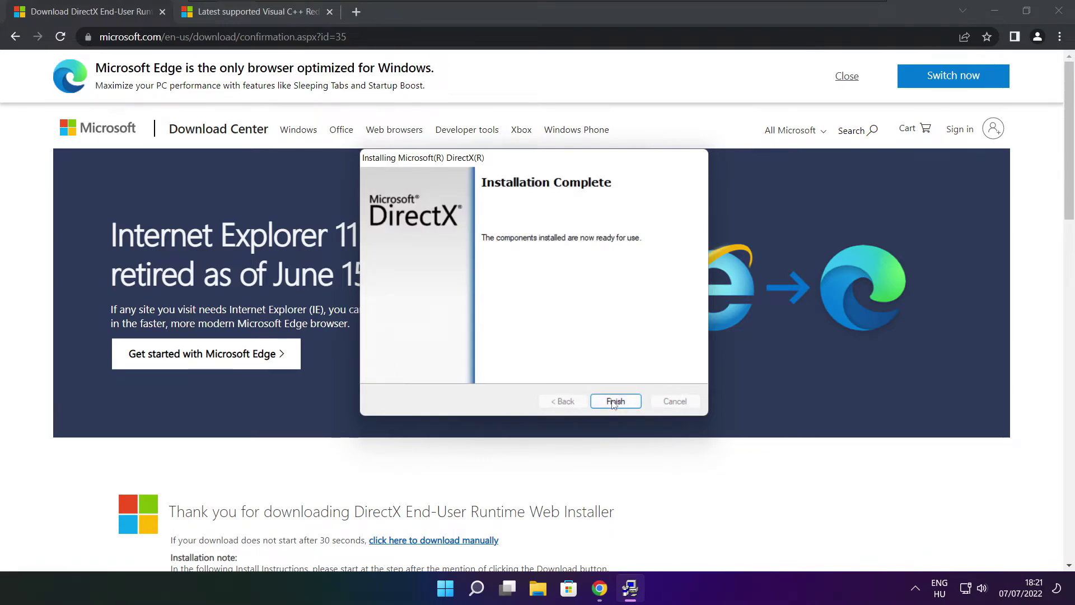
pyautogui.click(616, 400)
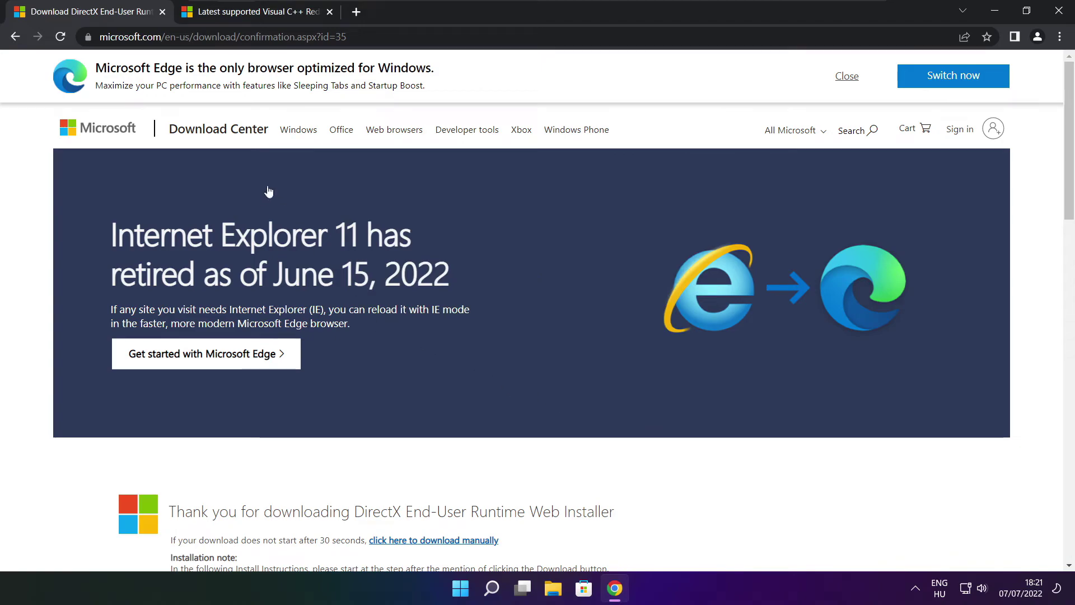
# Close the DirectX tab and download the ARM64, x86 and x64 vc_redist installers.
pyautogui.click(162, 12)
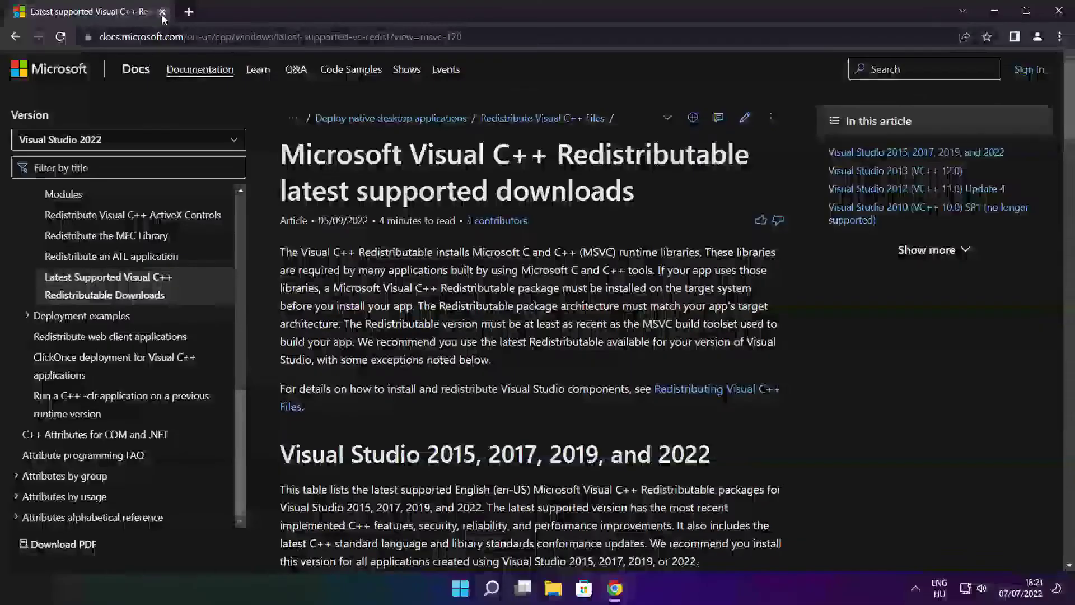
pyautogui.hotkey('ctrl', 'l')
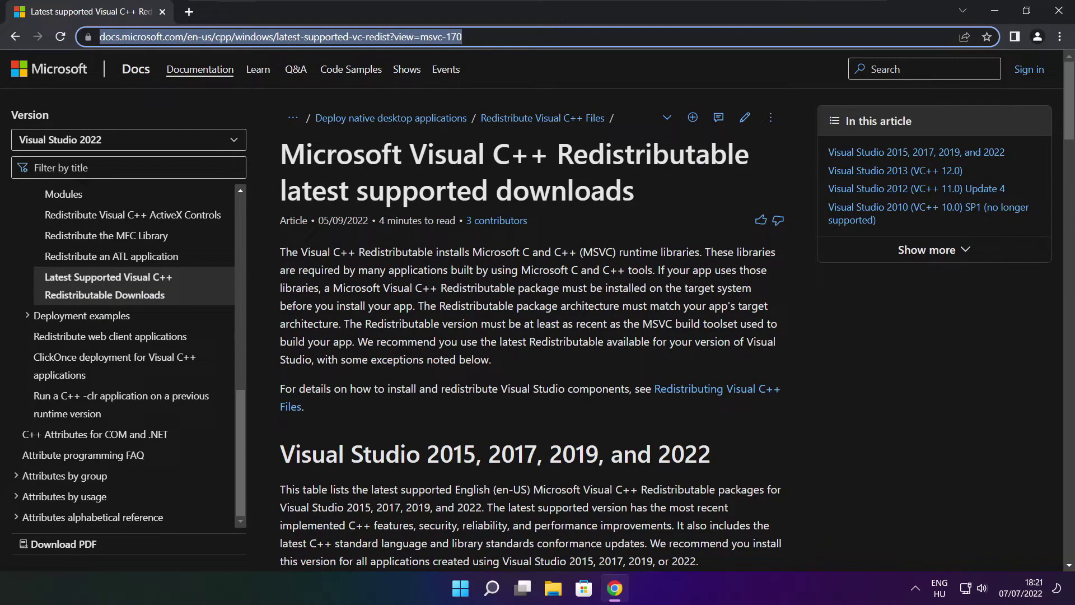
pyautogui.press('End')
pyautogui.click(533, 68)
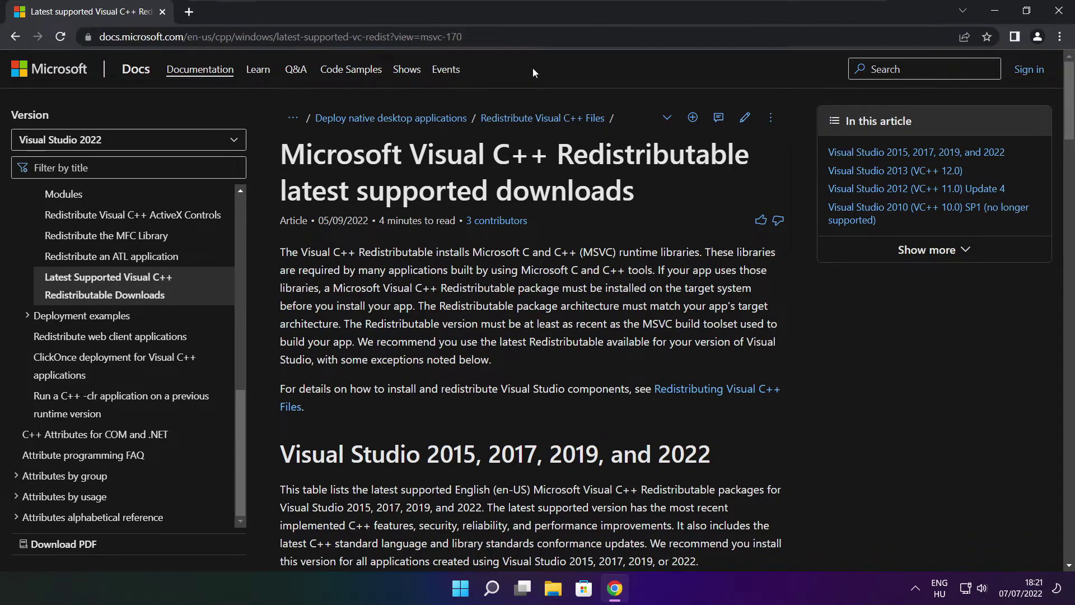
pyautogui.moveTo(1068, 106)
pyautogui.mouseDown()
pyautogui.moveTo(1063, 165)
pyautogui.moveTo(1064, 156)
pyautogui.mouseUp()
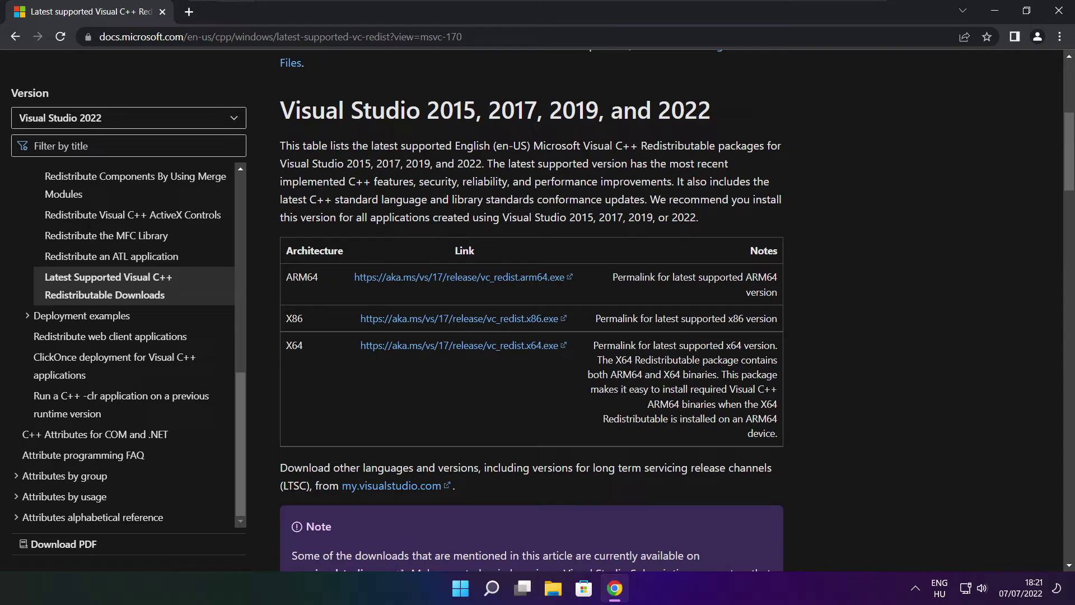
pyautogui.moveTo(287, 276); pyautogui.dragTo(722, 379)
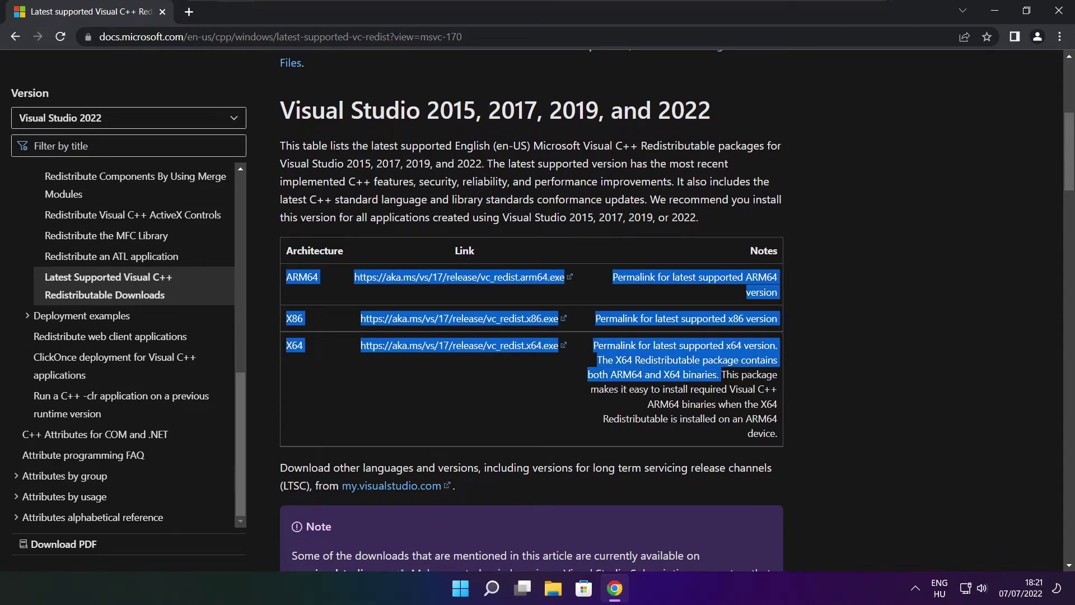
pyautogui.click(723, 384)
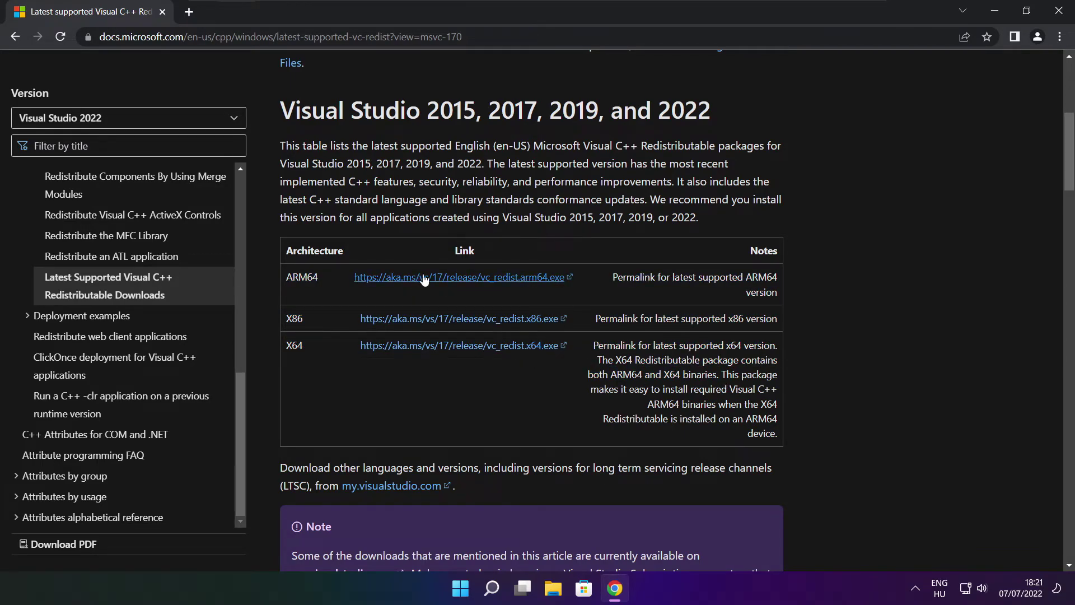
pyautogui.click(447, 279)
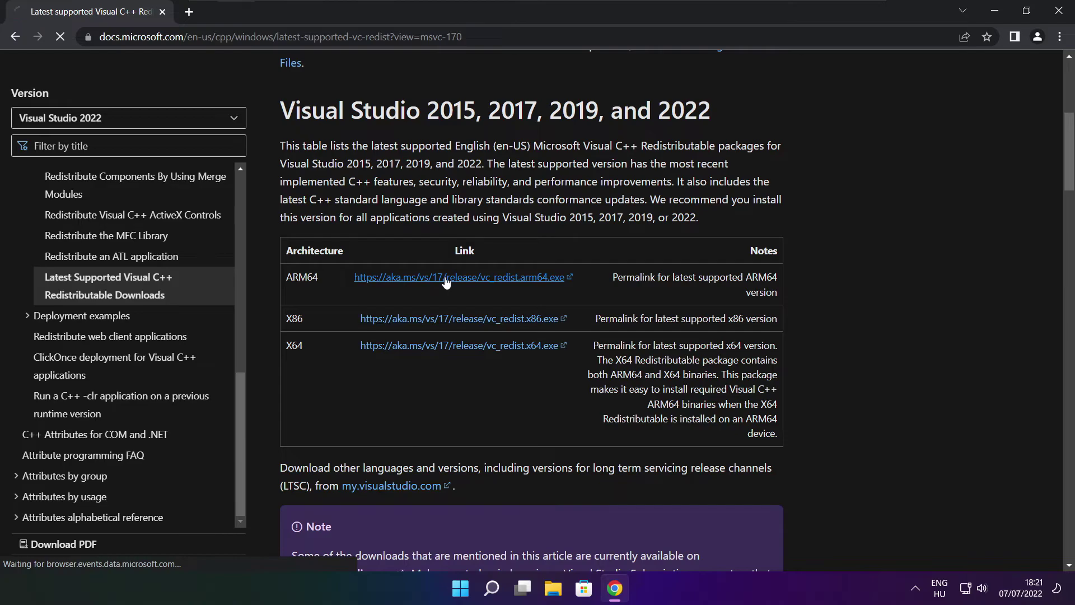
pyautogui.click(444, 320)
pyautogui.click(444, 346)
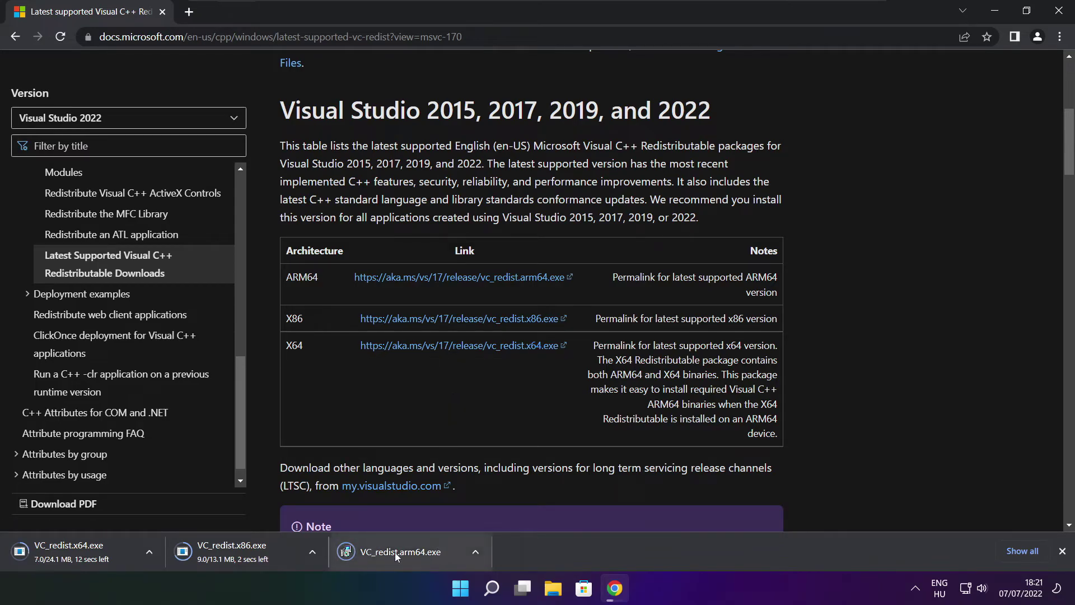
# Accept the license and install the ARM64 redistributable, then dismiss the Setup Failed page.
pyautogui.click(409, 553)
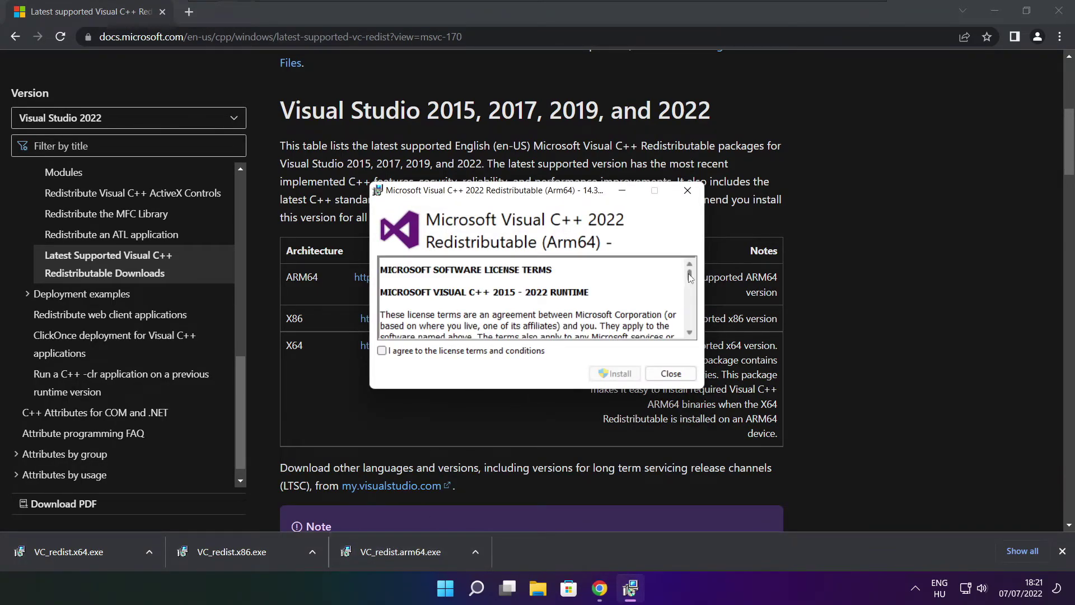
pyautogui.moveTo(689, 274); pyautogui.dragTo(690, 328)
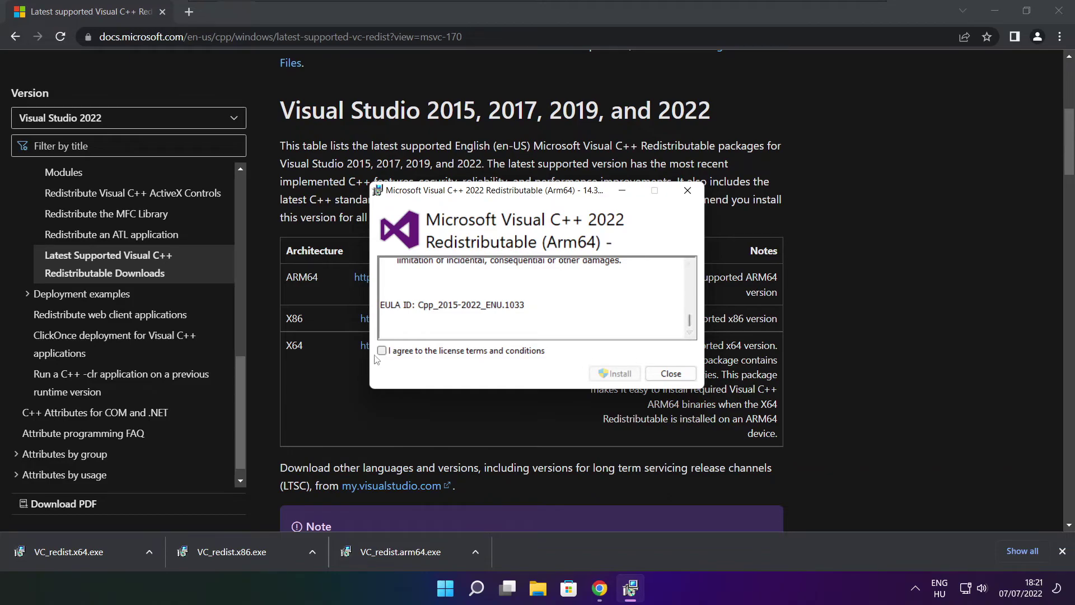
pyautogui.click(381, 350)
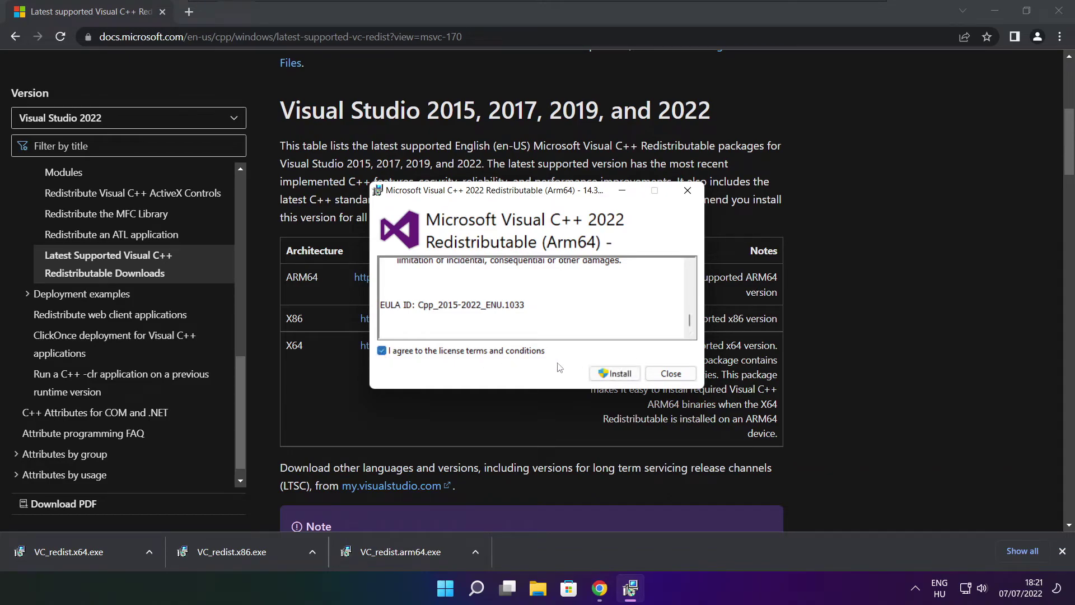
pyautogui.click(614, 373)
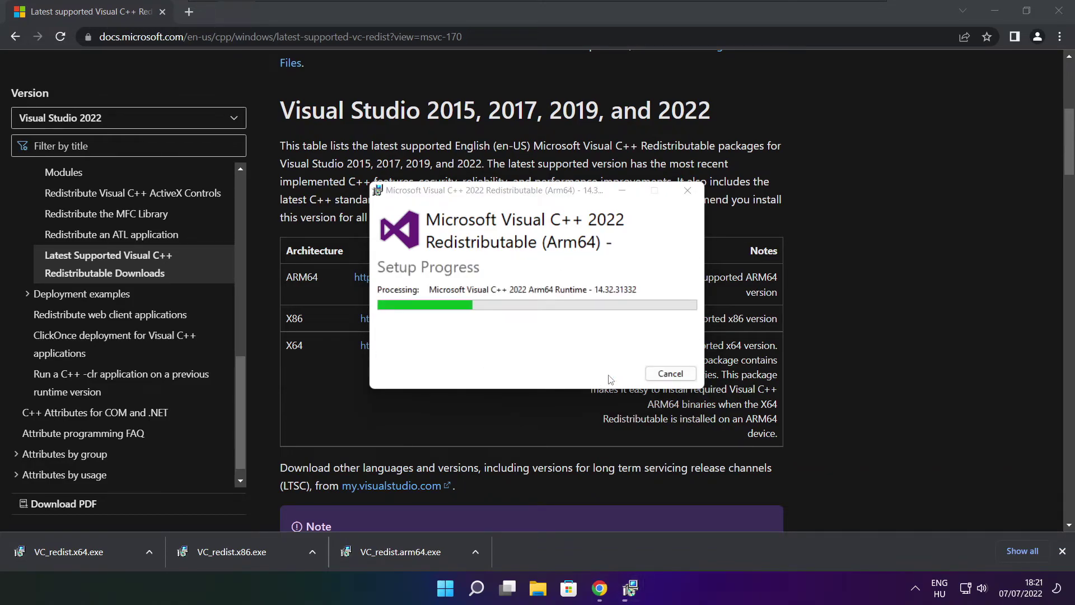
pyautogui.click(670, 374)
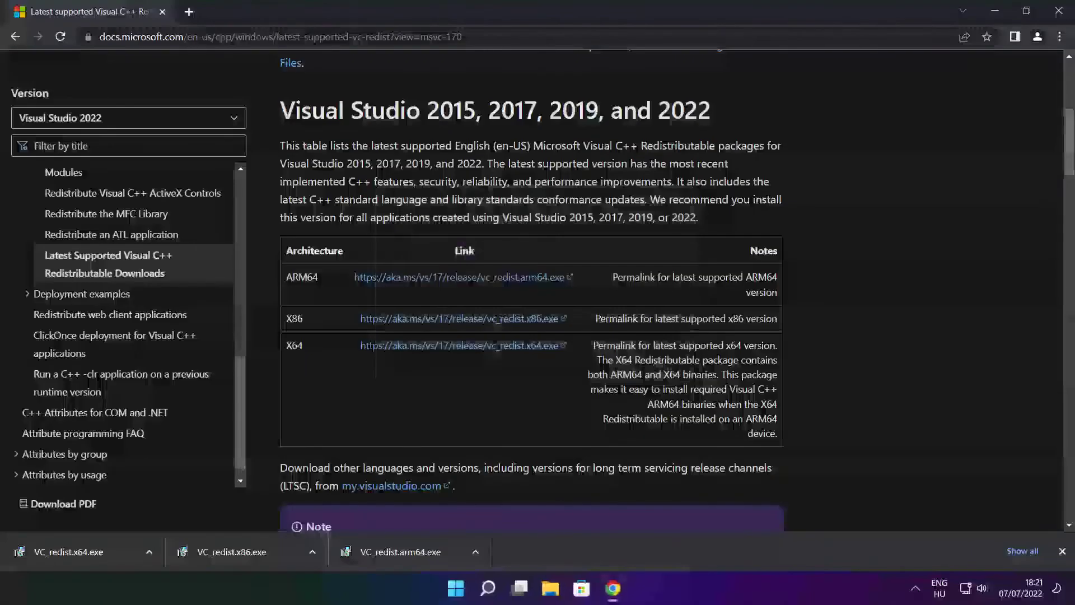
# Accept the license and install VC_redist.x86.exe (14.32.31332), closing after Setup Successful.
pyautogui.click(254, 550)
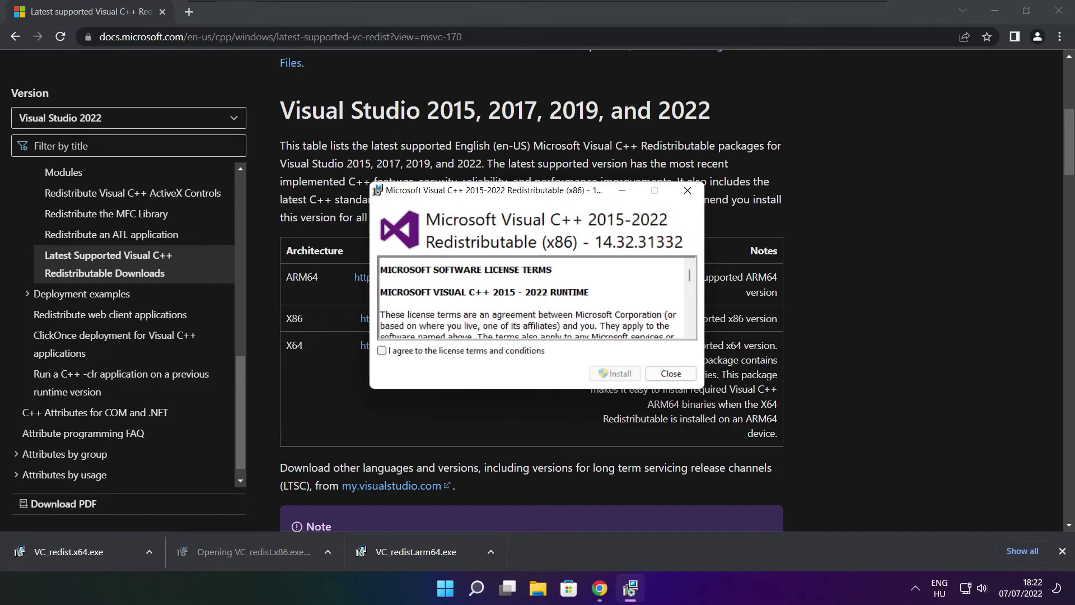
pyautogui.moveTo(691, 275); pyautogui.dragTo(691, 326)
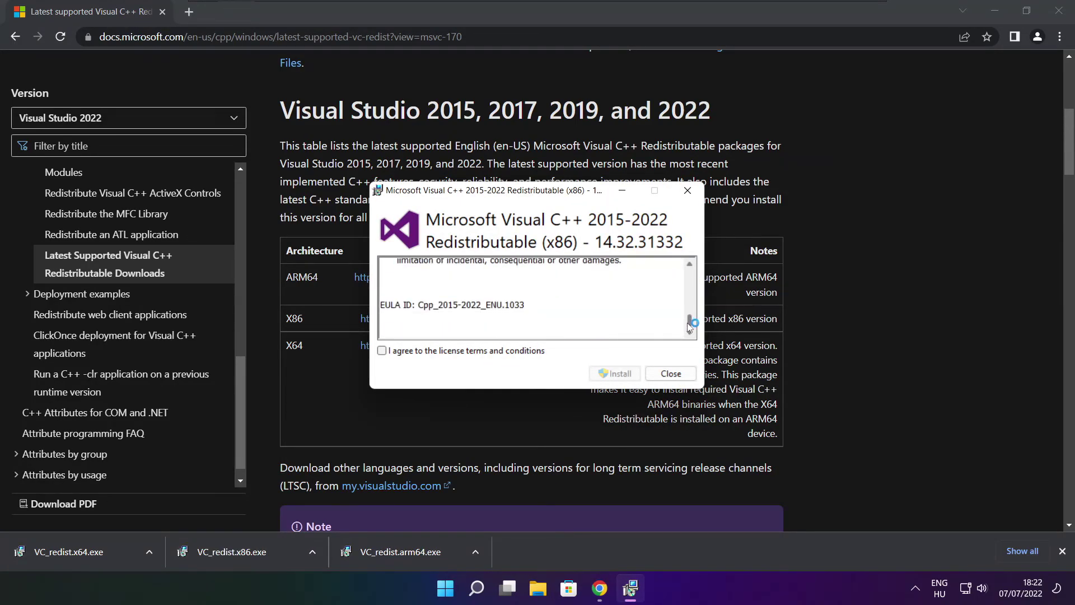
pyautogui.click(382, 350)
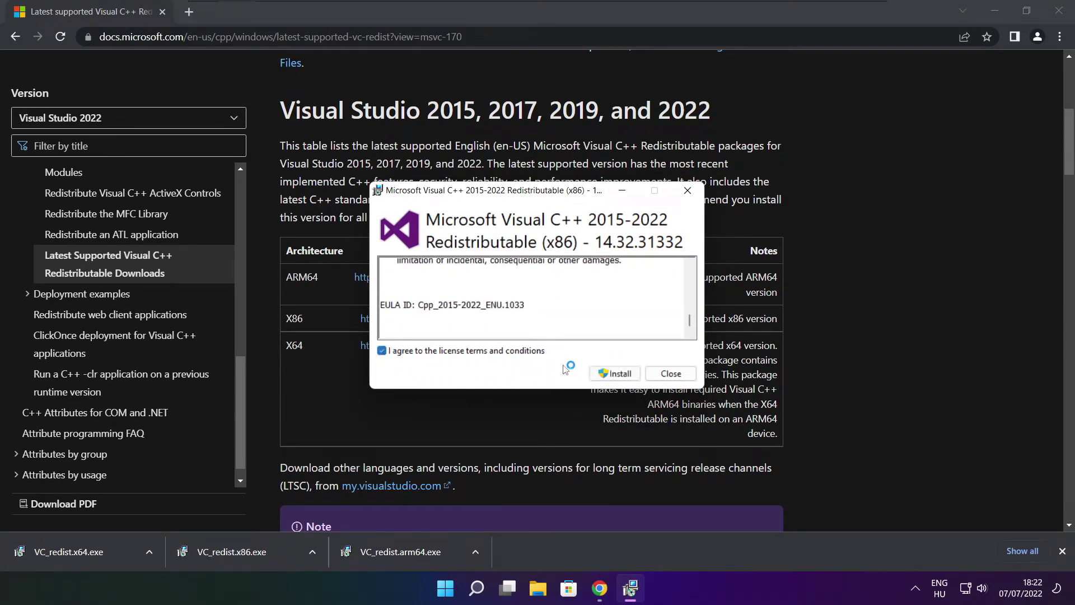
pyautogui.click(615, 373)
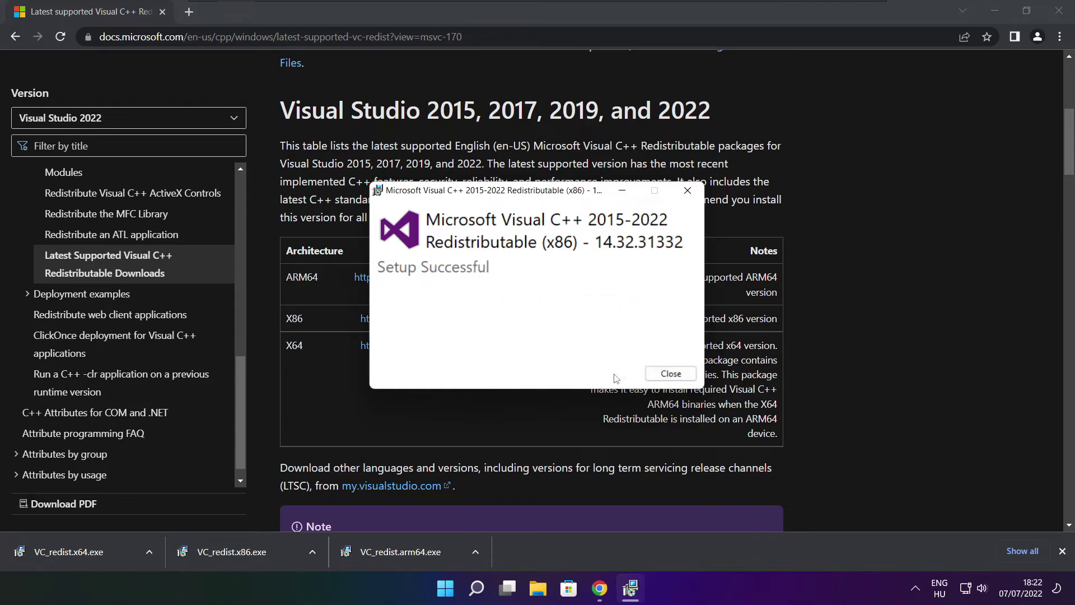
pyautogui.click(672, 374)
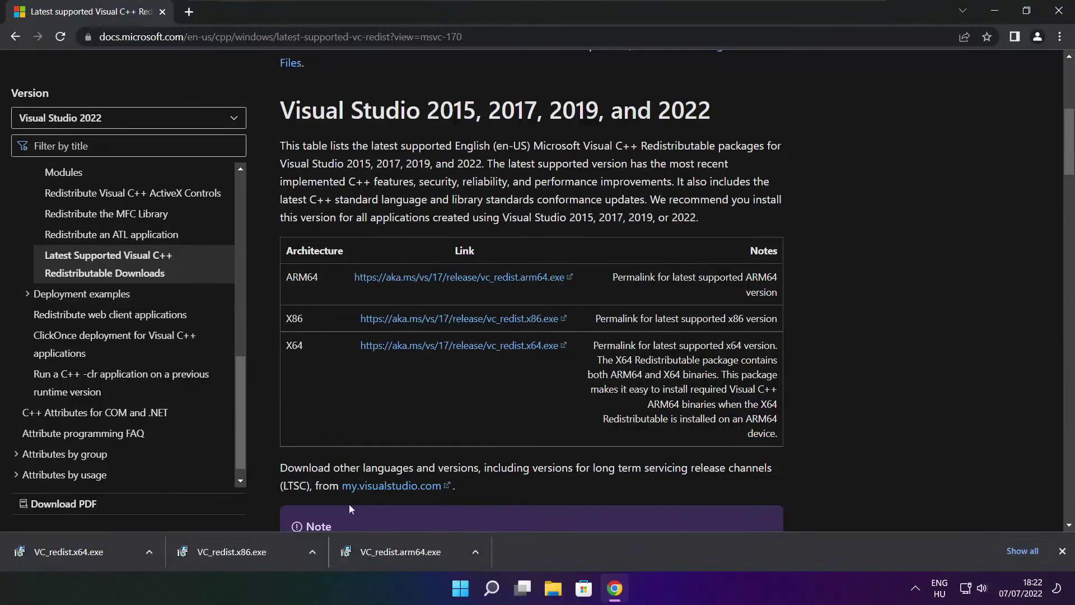
# Accept the license and install VC_redist.x64.exe (14.32.31332), closing after Setup Successful.
pyautogui.click(83, 552)
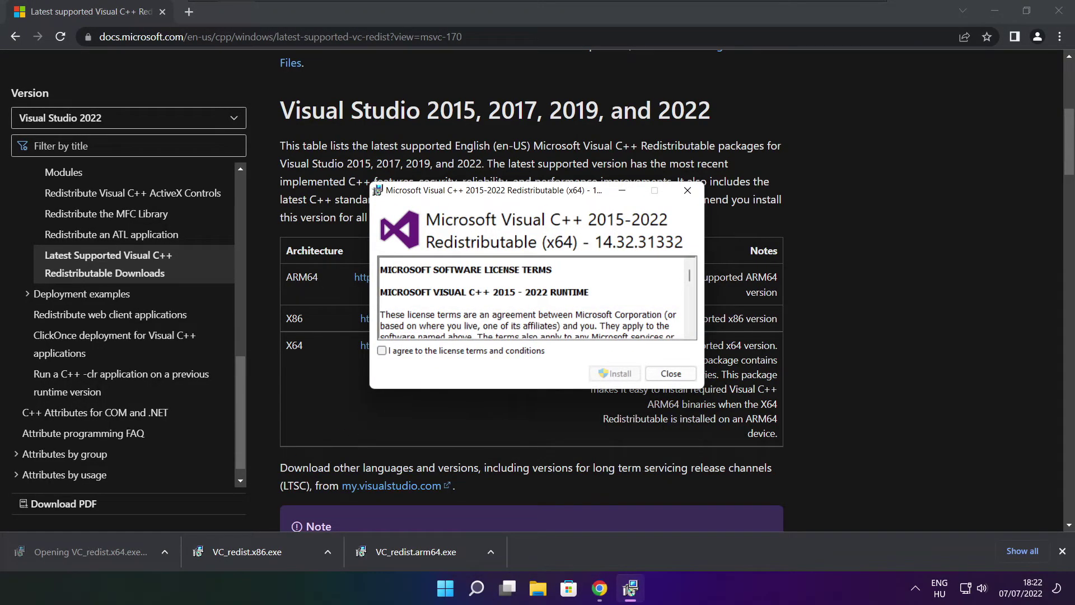
pyautogui.moveTo(690, 276); pyautogui.dragTo(689, 333)
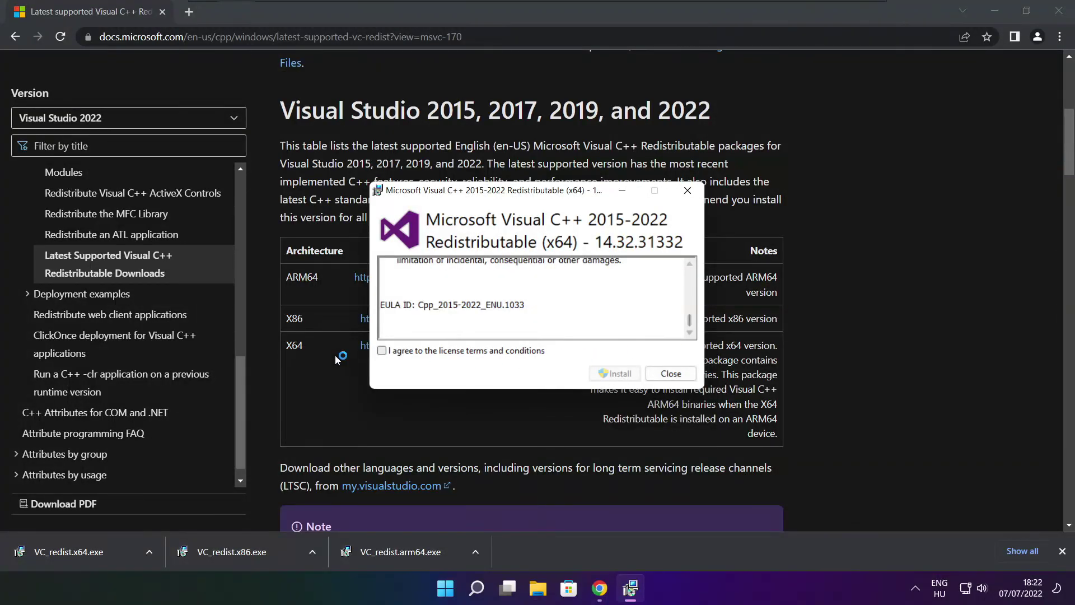
pyautogui.click(384, 351)
pyautogui.click(616, 373)
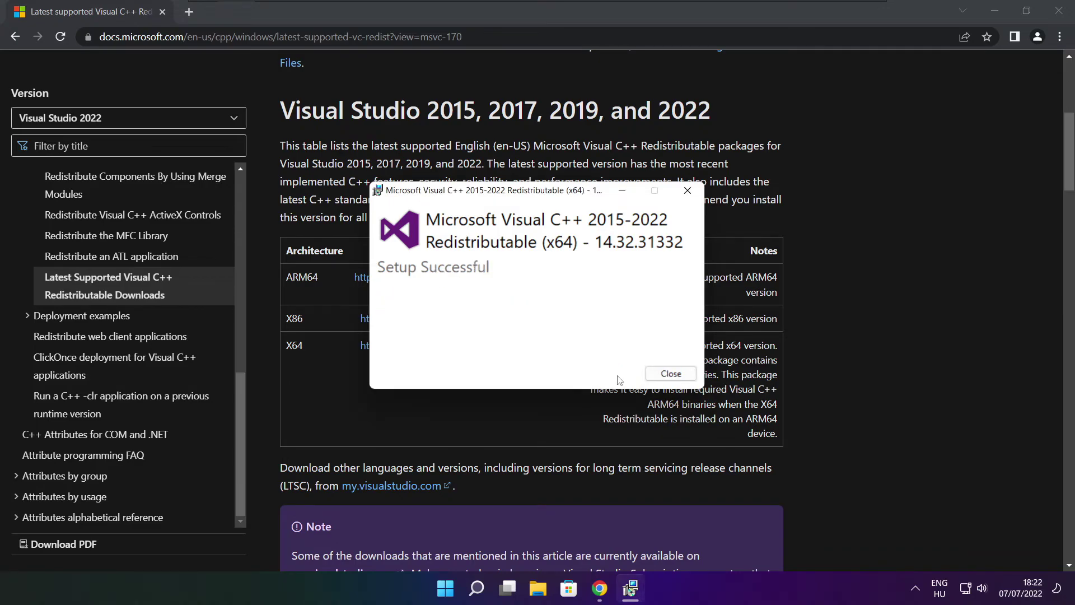
pyautogui.click(670, 373)
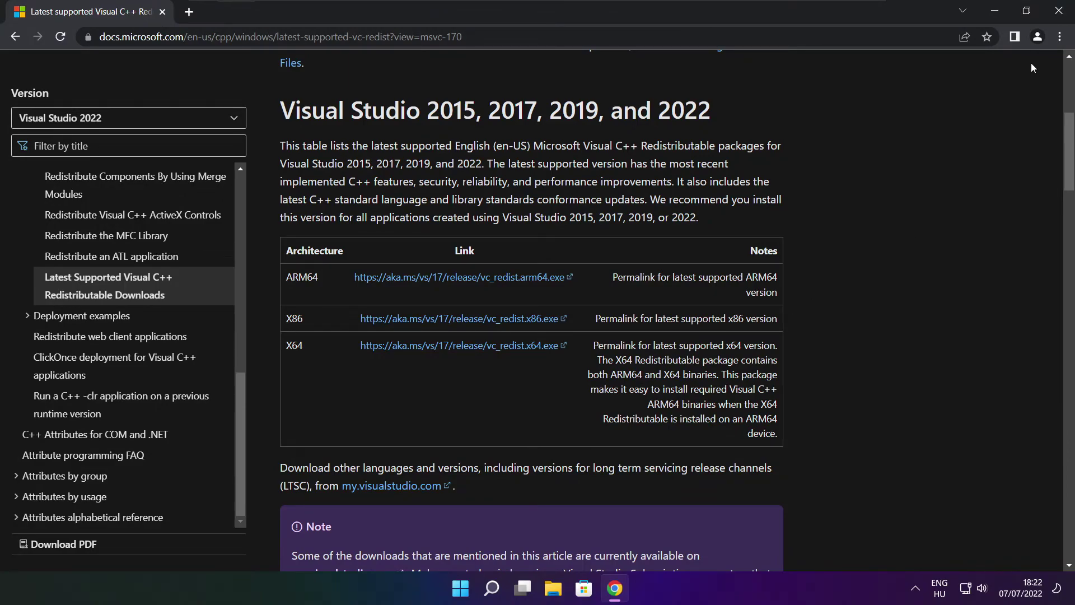
# Close Chrome, then restart the PC from the Start menu's Power options.
pyautogui.click(1060, 11)
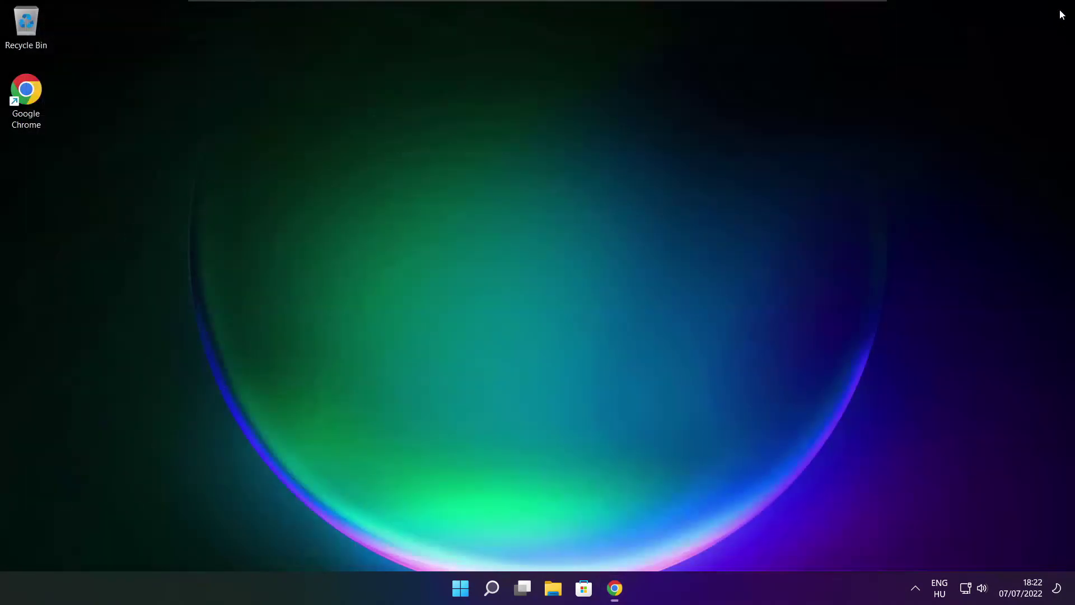
pyautogui.click(460, 588)
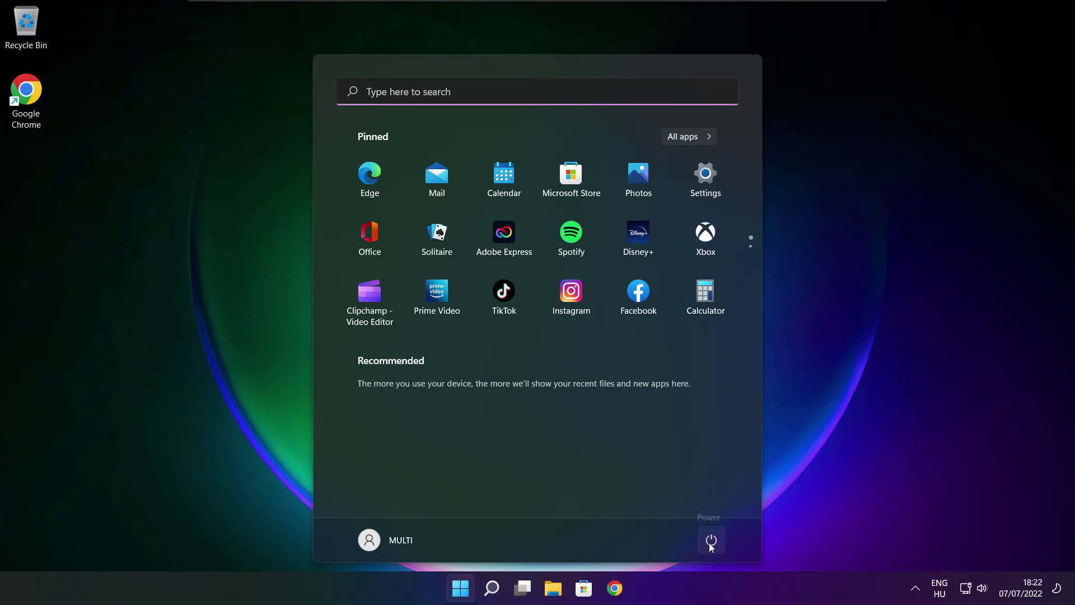
pyautogui.click(711, 540)
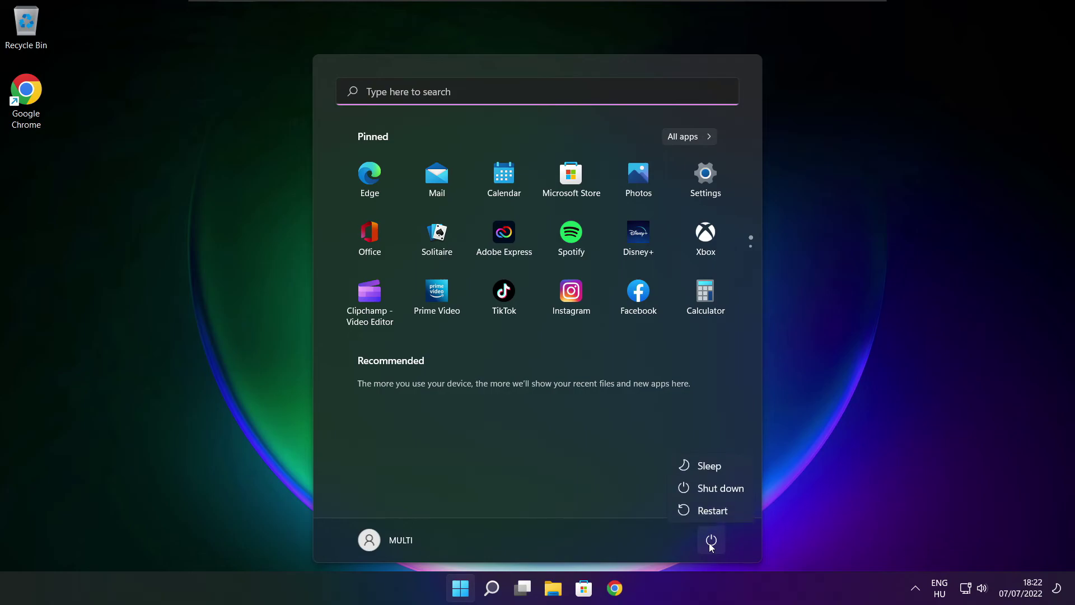
pyautogui.click(720, 510)
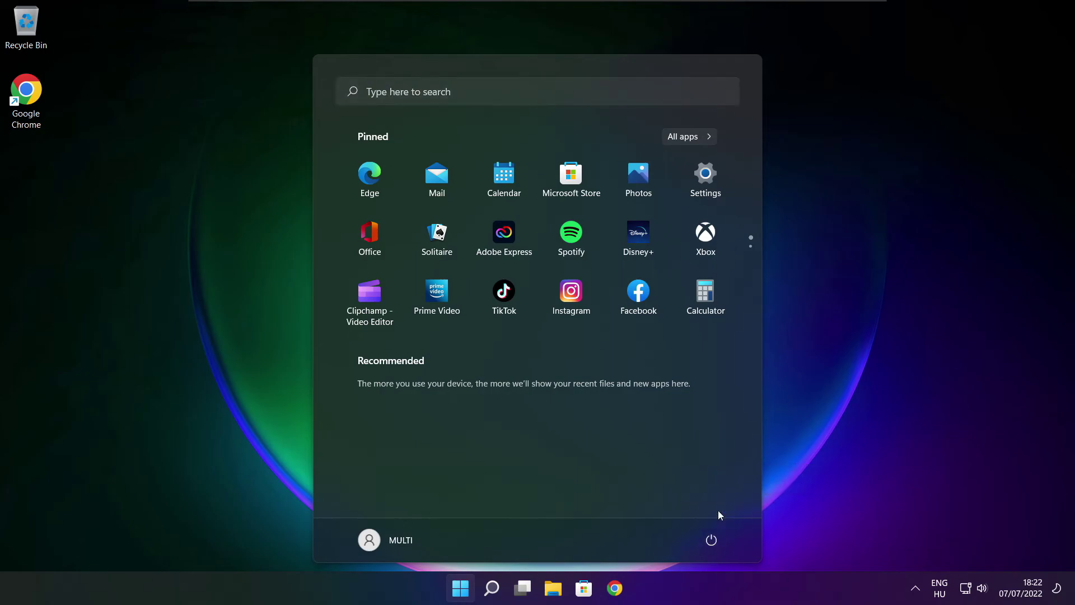